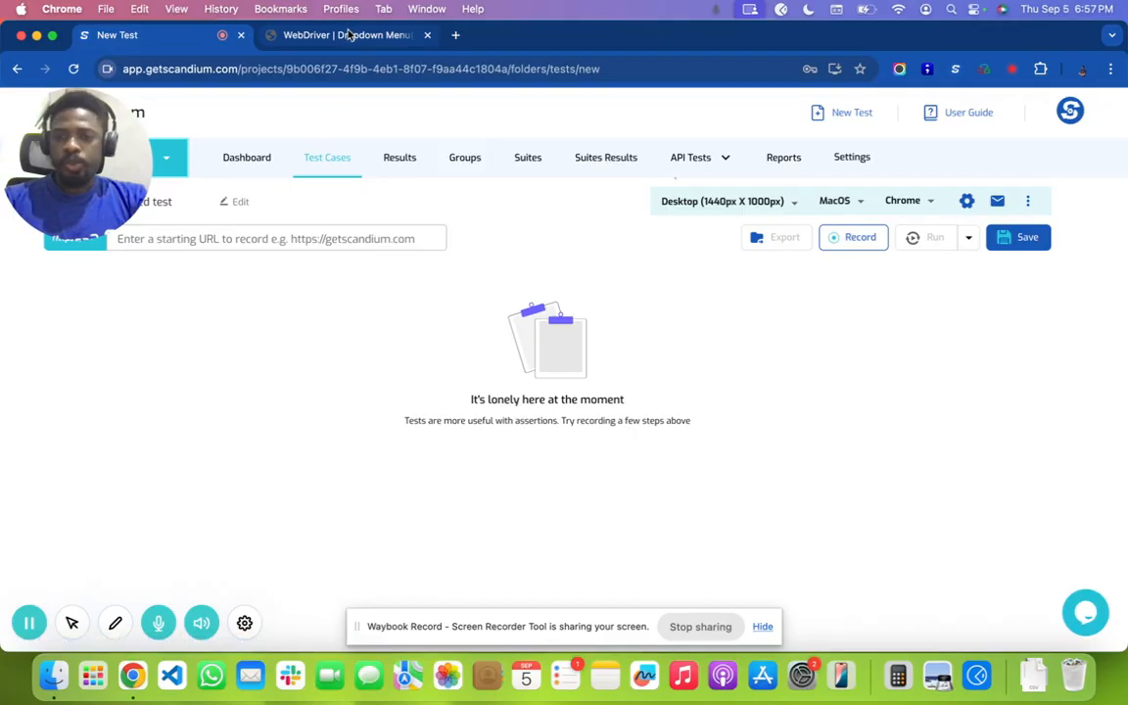
Step: Examine the options offered by the three programming dropdowns and the fruit dropdown on the WebdriverUniversity page
{"action": "left_click", "coordinate": [348, 35]}
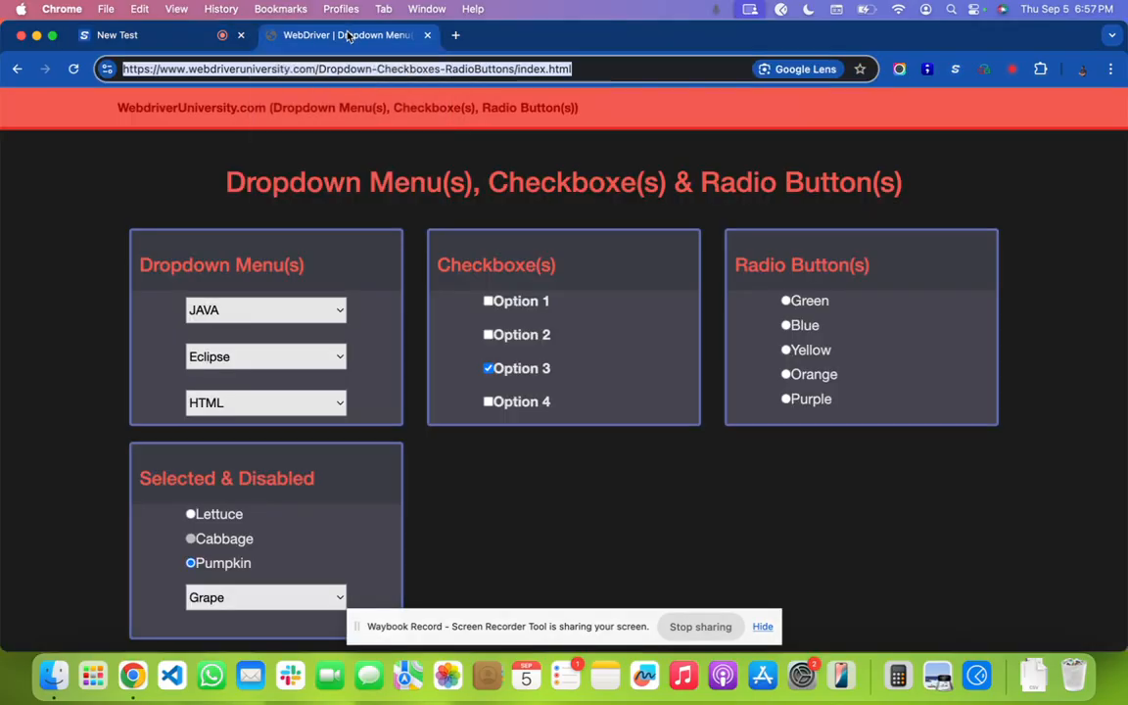
{"action": "left_click", "coordinate": [282, 315]}
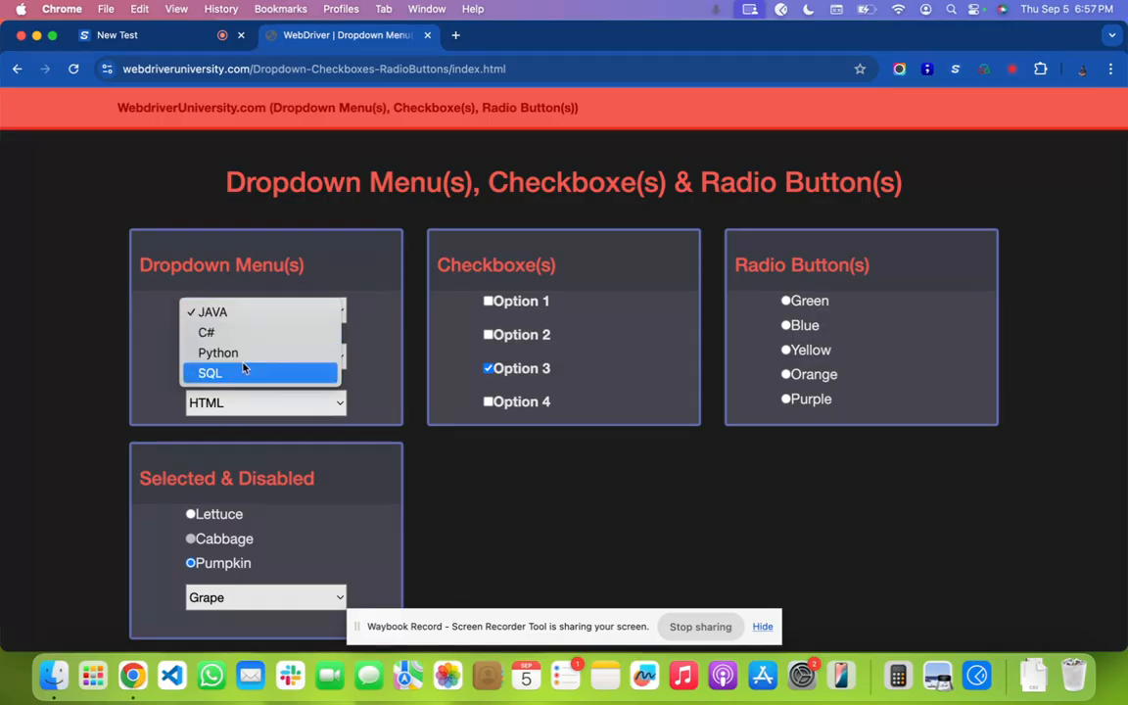
{"action": "left_click", "coordinate": [383, 380]}
{"action": "left_click", "coordinate": [329, 364]}
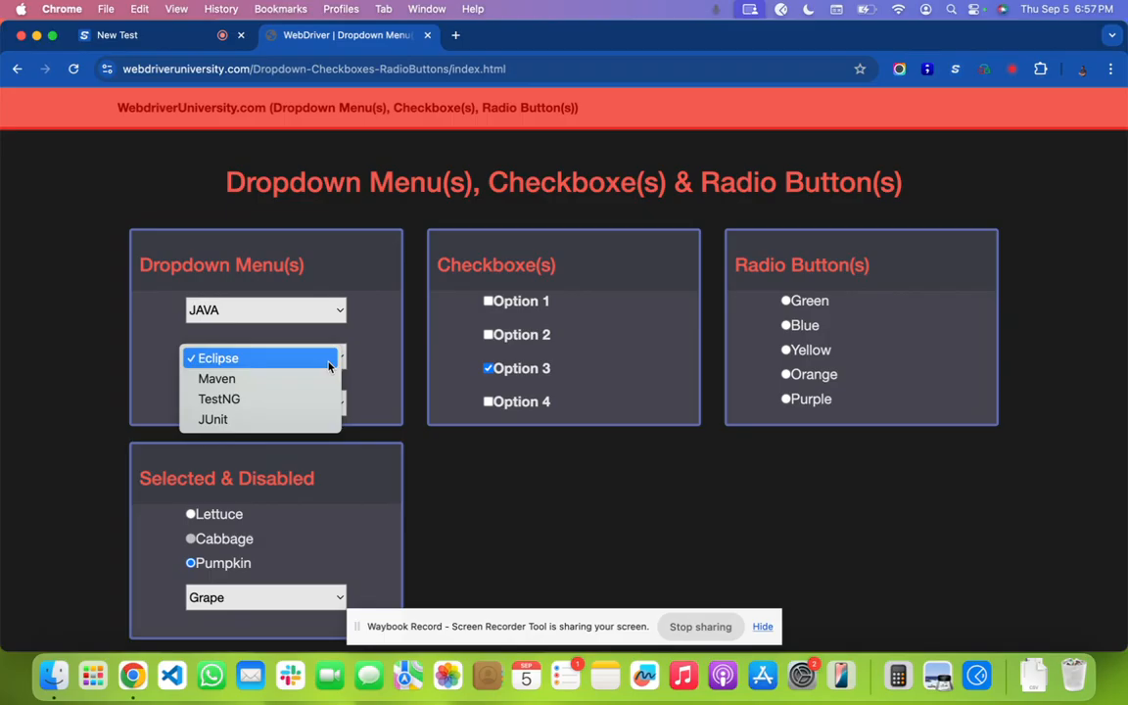
{"action": "left_click", "coordinate": [377, 397]}
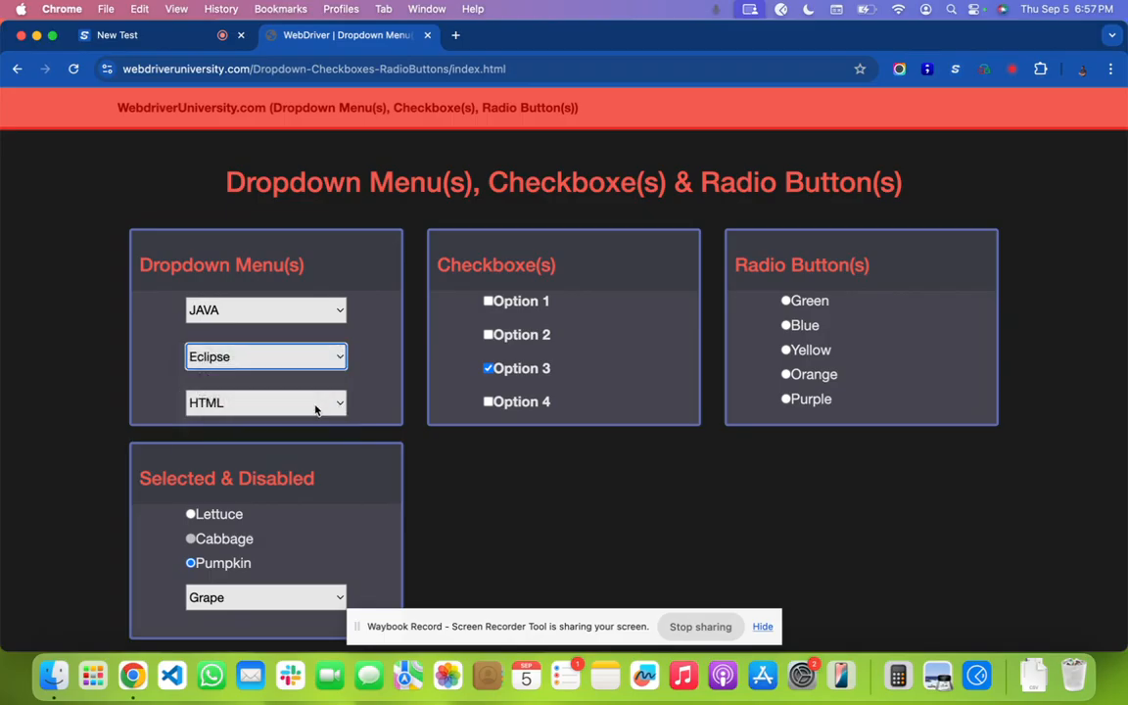
{"action": "left_click", "coordinate": [316, 411]}
{"action": "left_click", "coordinate": [360, 516]}
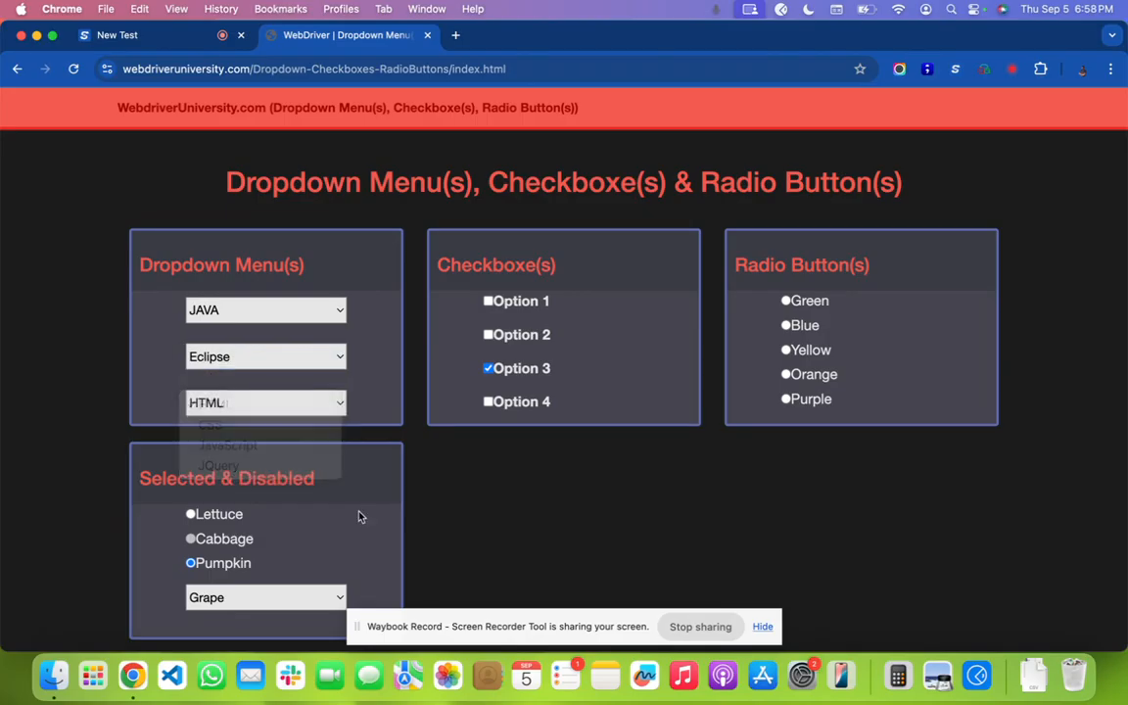
{"action": "left_click", "coordinate": [262, 600]}
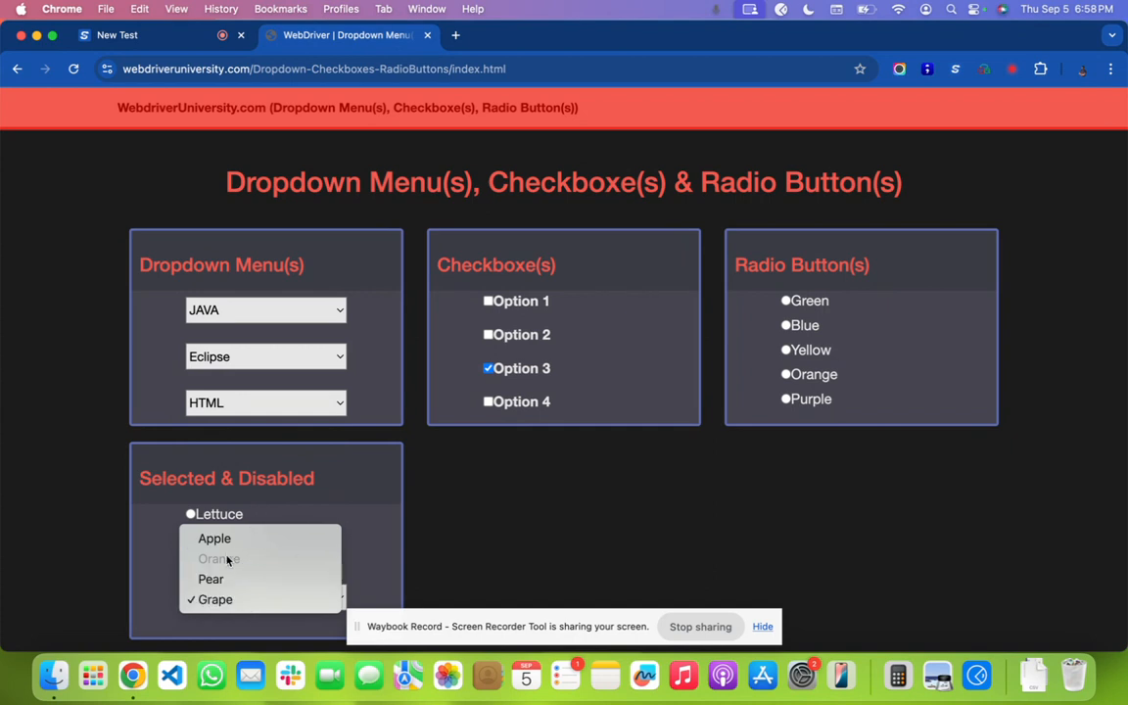
{"action": "left_click", "coordinate": [354, 502]}
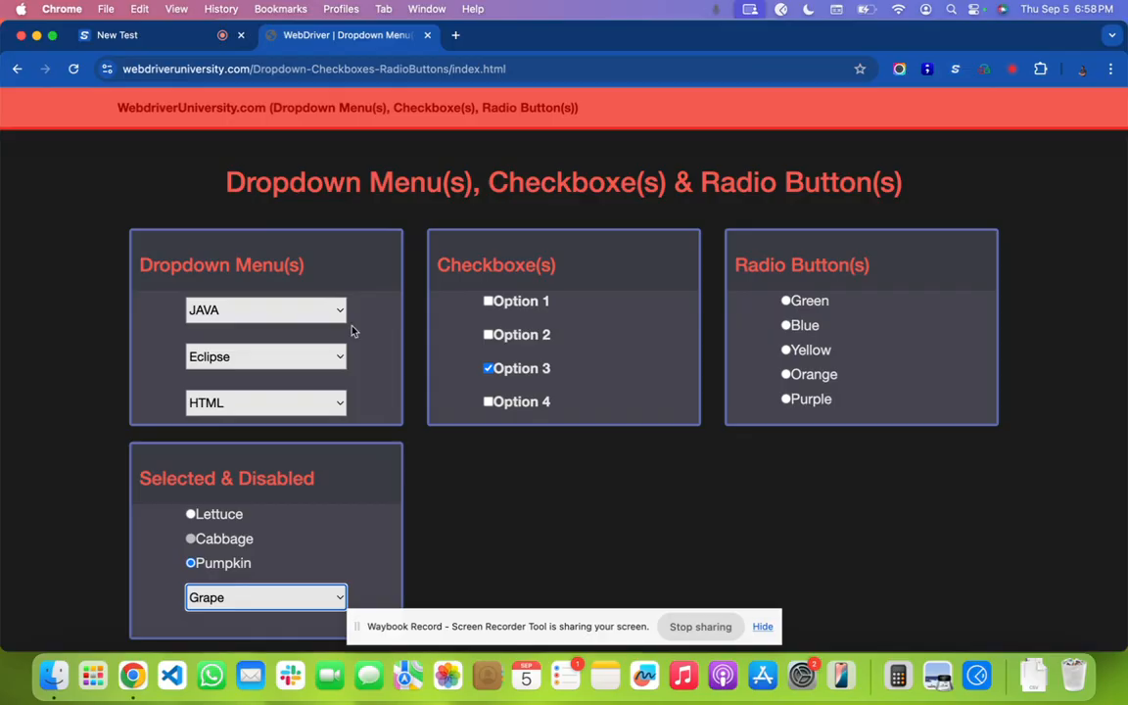
Step: Use the WebdriverUniversity dropdown page's URL as the new Scandium test's starting URL and start recording
{"action": "left_click", "coordinate": [149, 35]}
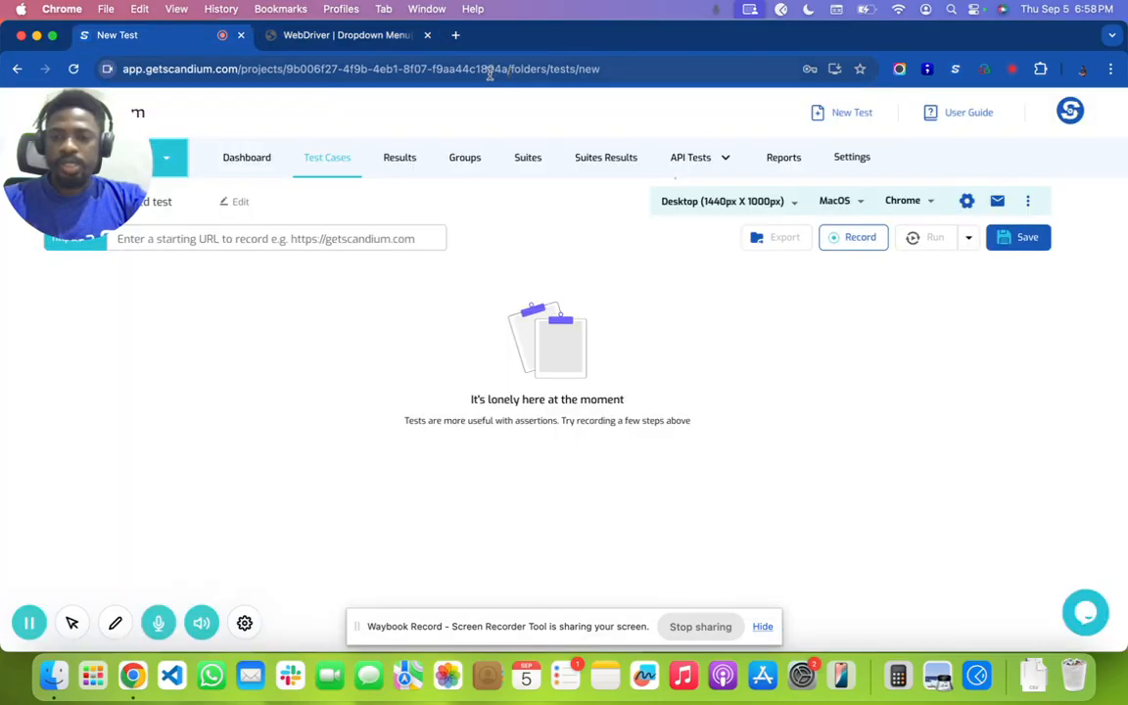
{"action": "left_click", "coordinate": [331, 33]}
{"action": "left_click", "coordinate": [538, 72]}
{"action": "key", "text": "super+c"}
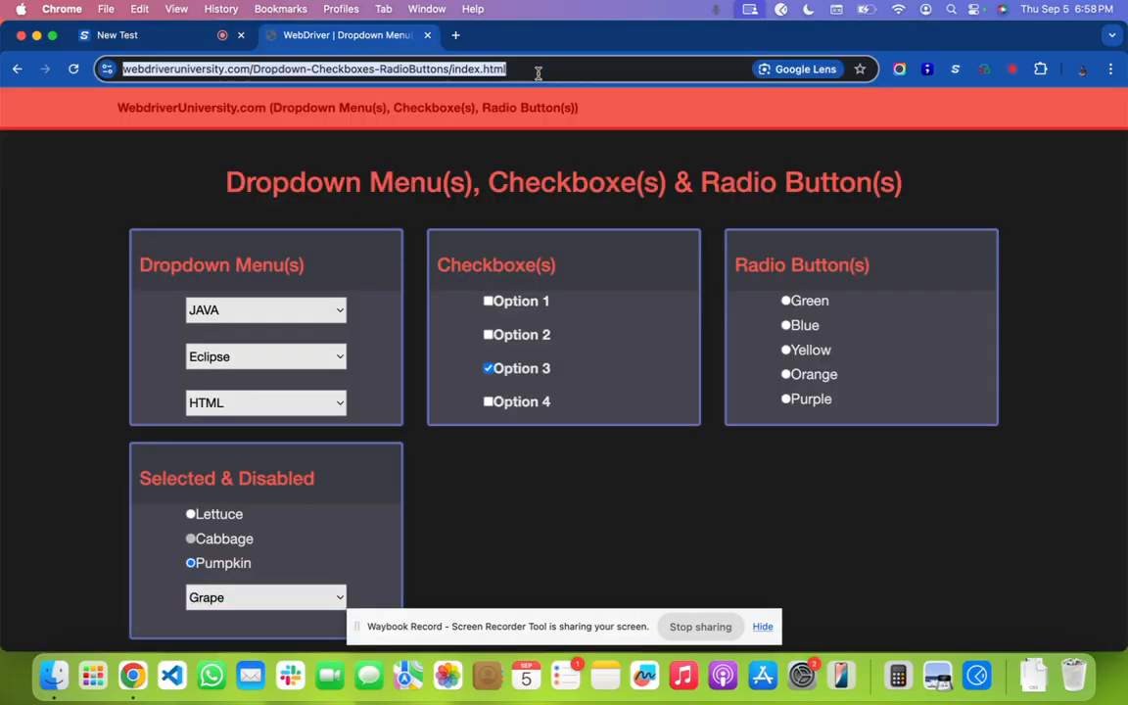
{"action": "left_click", "coordinate": [144, 37]}
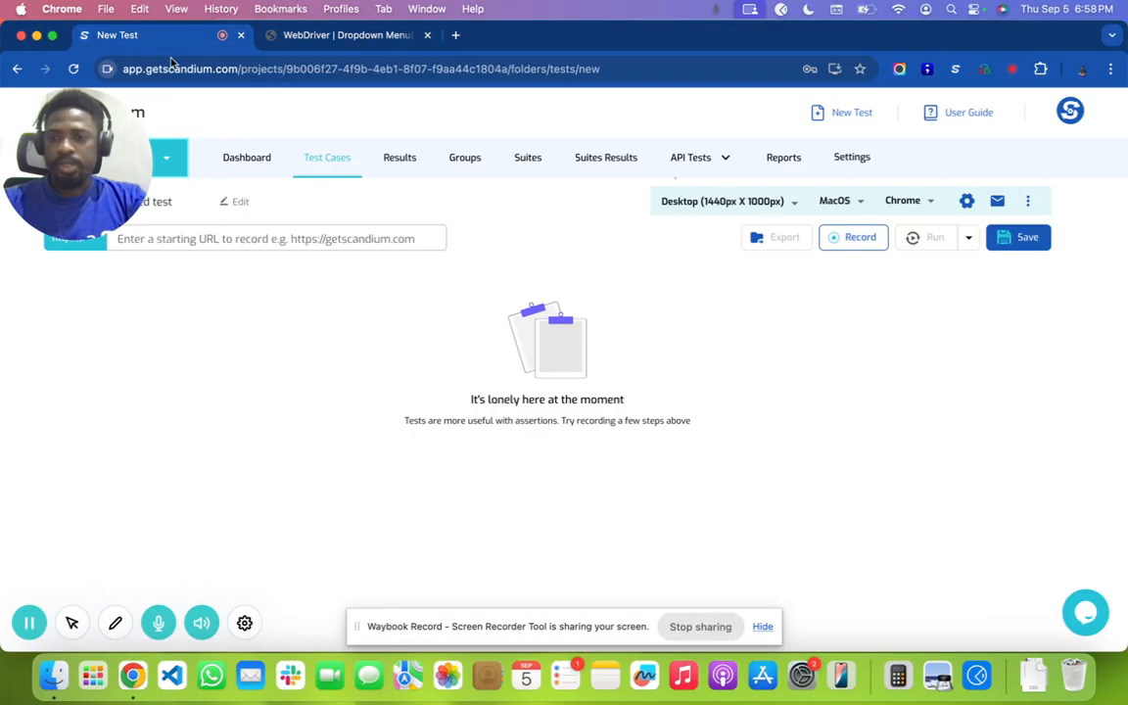
{"action": "left_click", "coordinate": [299, 243]}
{"action": "key", "text": "super+v"}
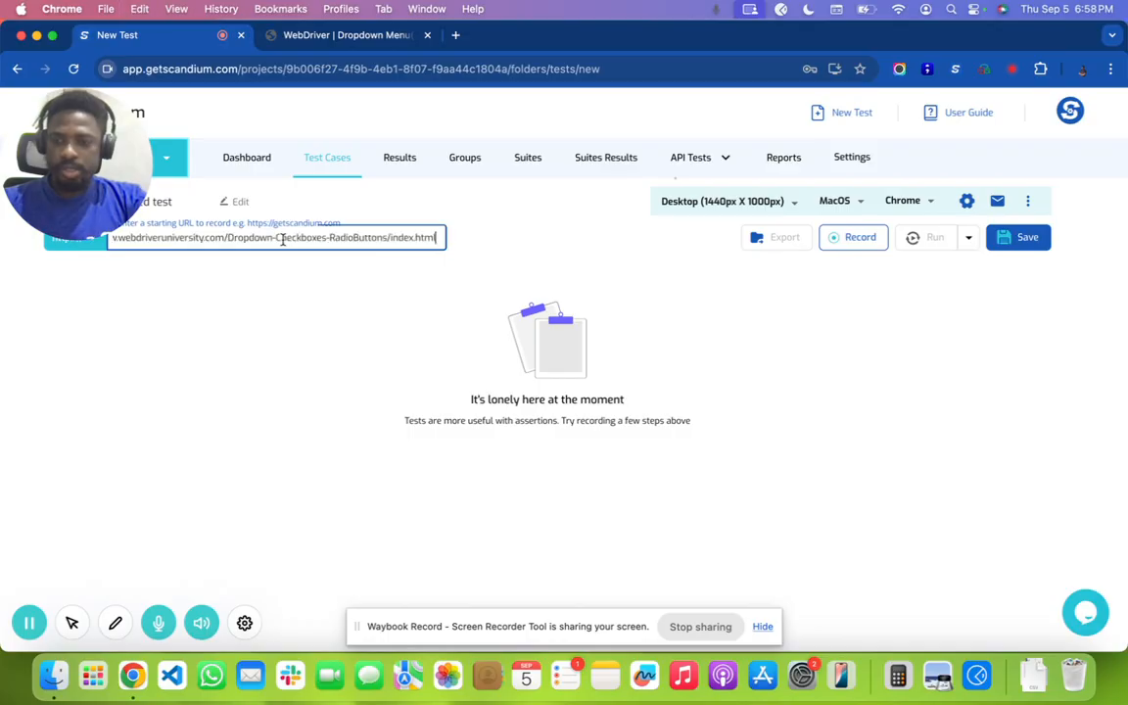
{"action": "left_click", "coordinate": [858, 245]}
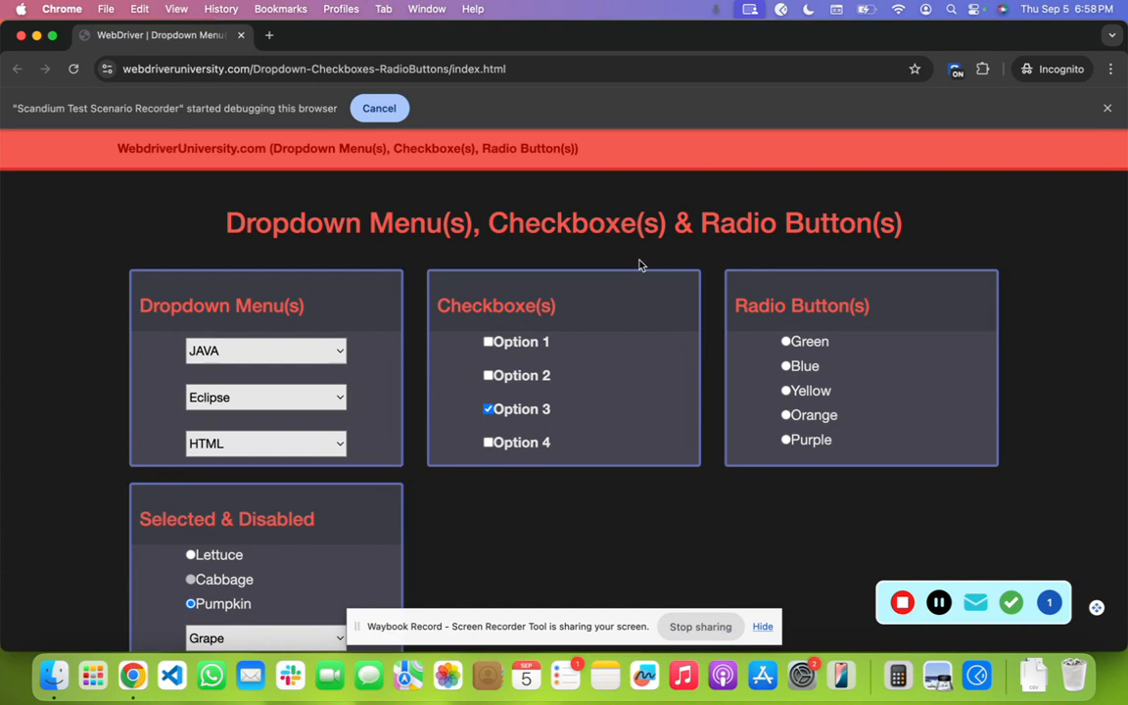
Step: Select Python, TestNG and CSS in the three dropdowns of the Dropdown Menu(s) section
{"action": "left_click", "coordinate": [269, 355]}
{"action": "left_click", "coordinate": [224, 394]}
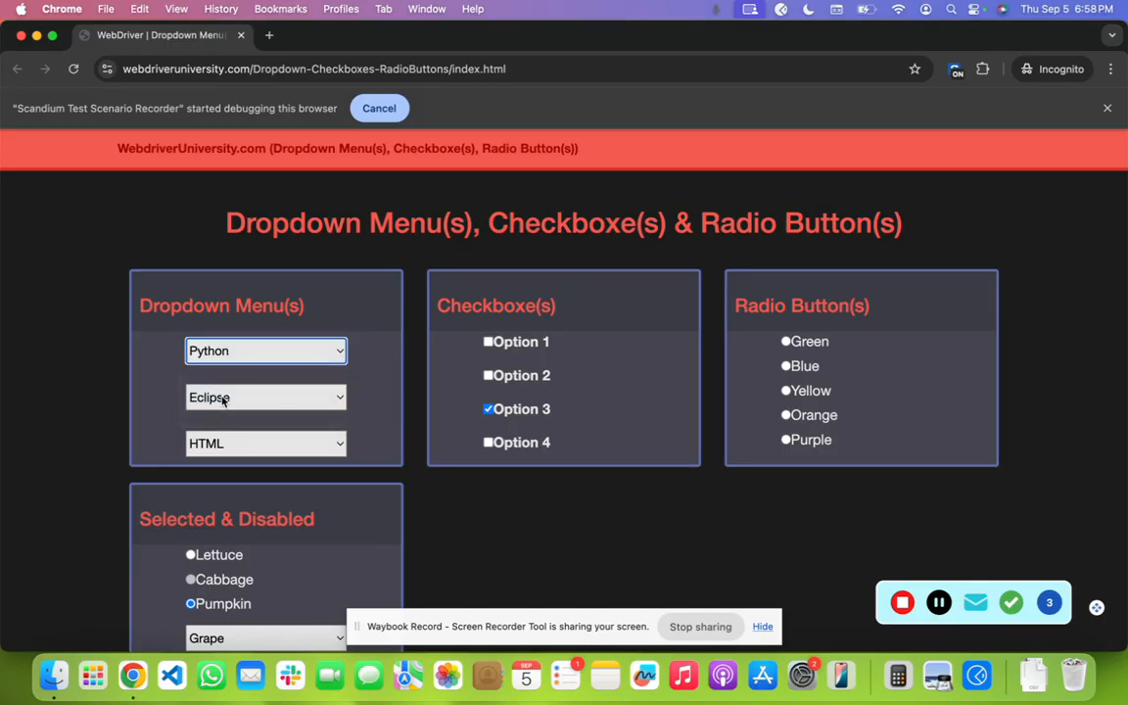
{"action": "left_click", "coordinate": [269, 399]}
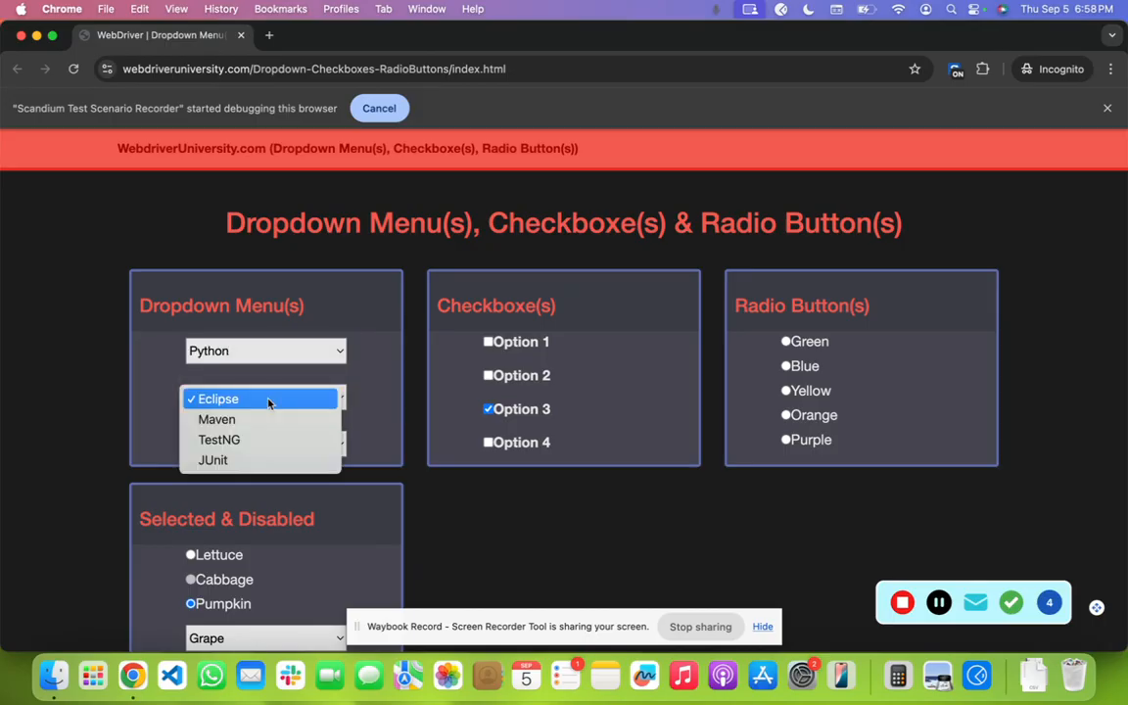
{"action": "left_click", "coordinate": [224, 440]}
{"action": "left_click", "coordinate": [245, 447]}
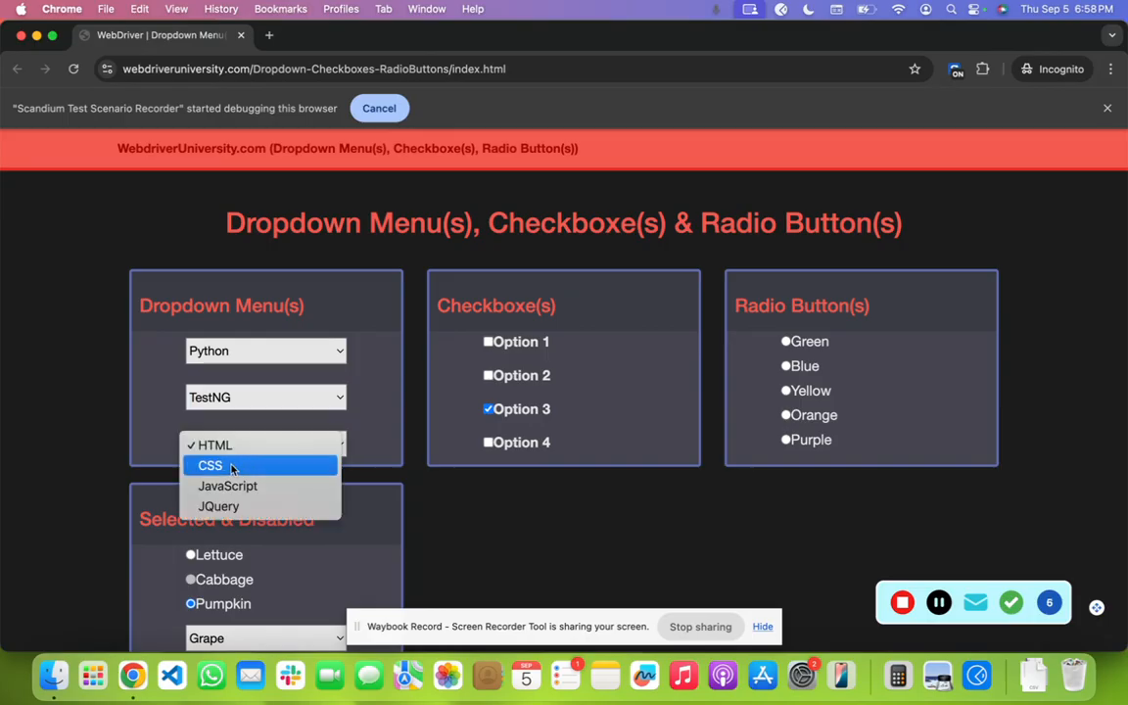
{"action": "left_click", "coordinate": [219, 466]}
Step: Select Pear in the Selected & Disabled section's dropdown and stop the test recording
{"action": "scroll", "coordinate": [273, 510], "scroll_direction": "down", "scroll_amount": 2}
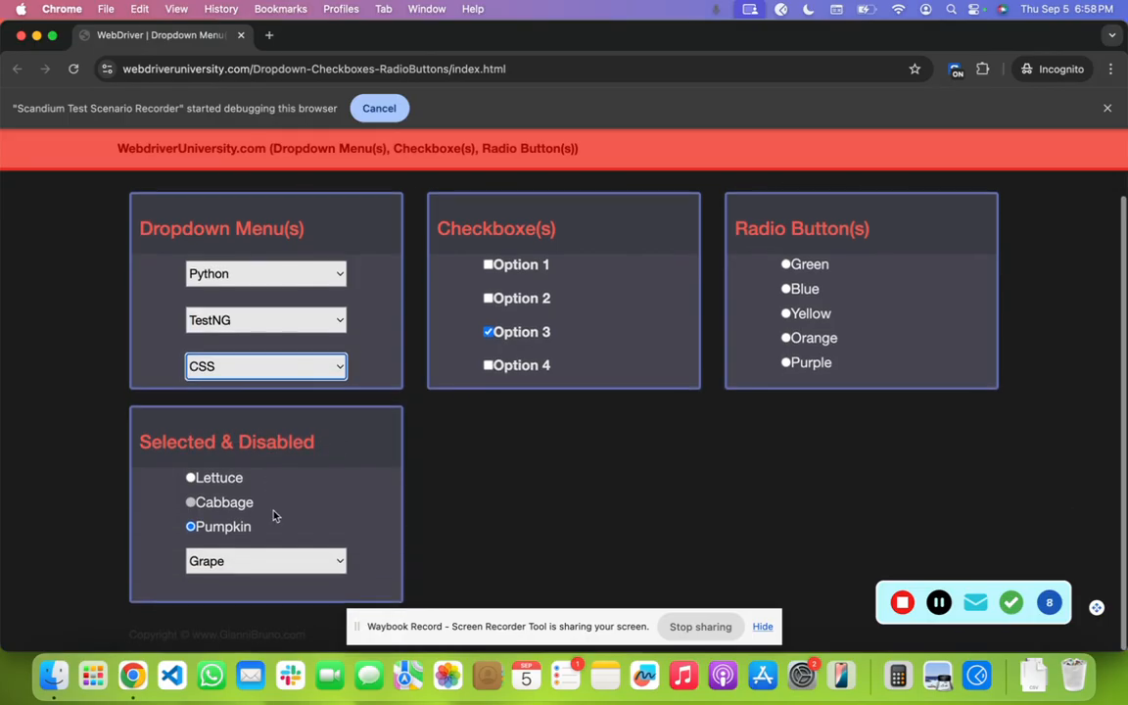
{"action": "left_click", "coordinate": [274, 564]}
{"action": "left_click", "coordinate": [224, 552]}
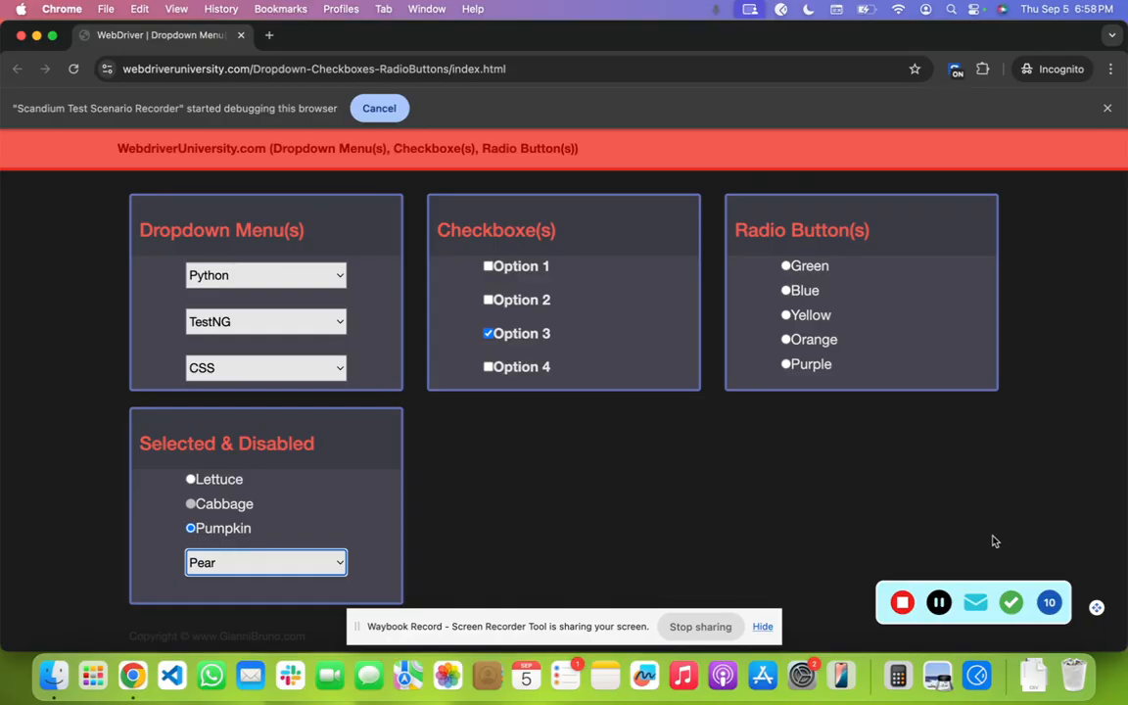
{"action": "left_click", "coordinate": [903, 603]}
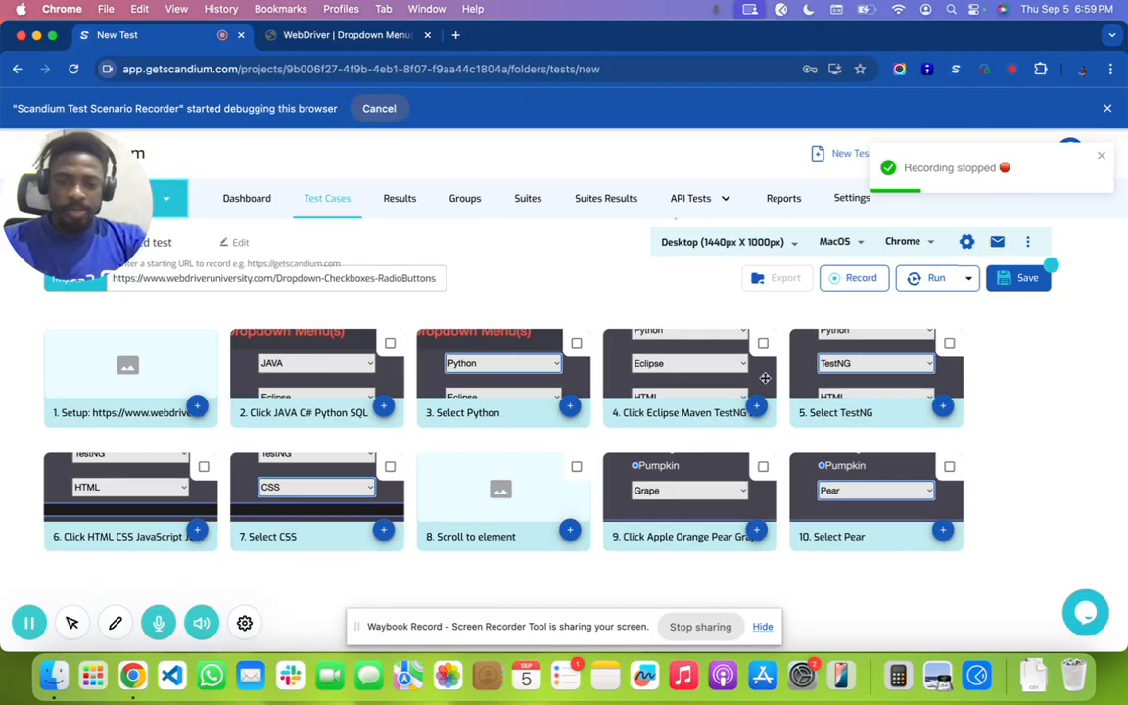
Step: Run the recorded dropdown test and close the replay window when it finishes
{"action": "scroll", "coordinate": [856, 399], "scroll_direction": "down", "scroll_amount": 1}
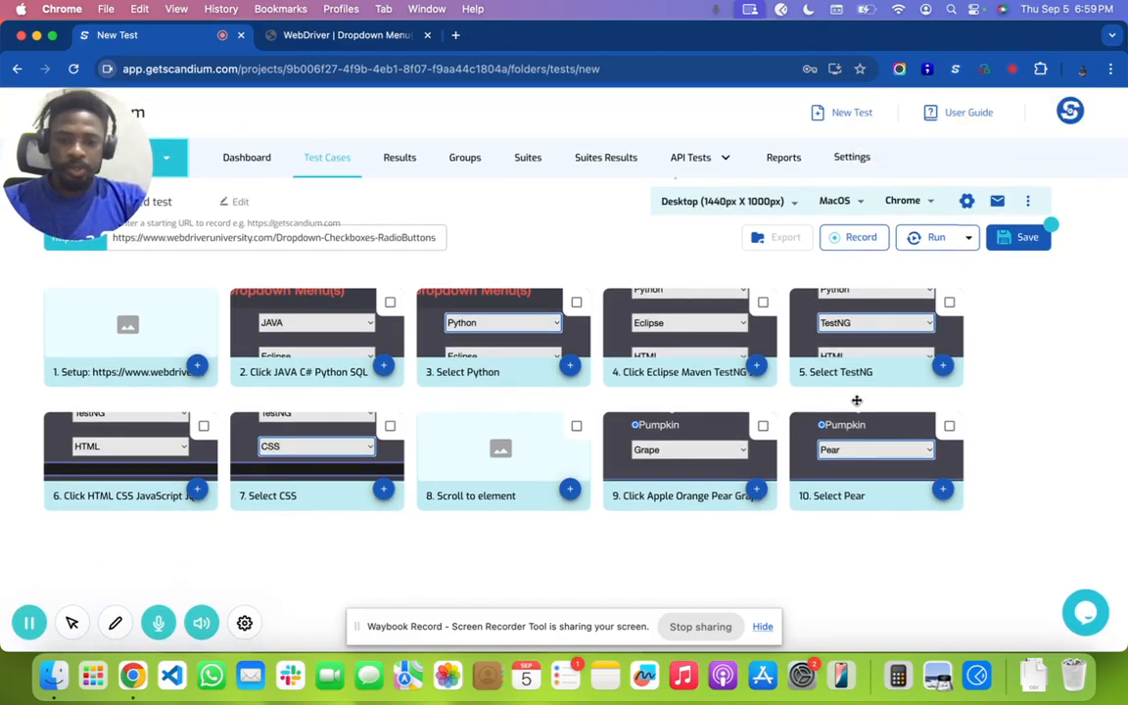
{"action": "left_click", "coordinate": [934, 240]}
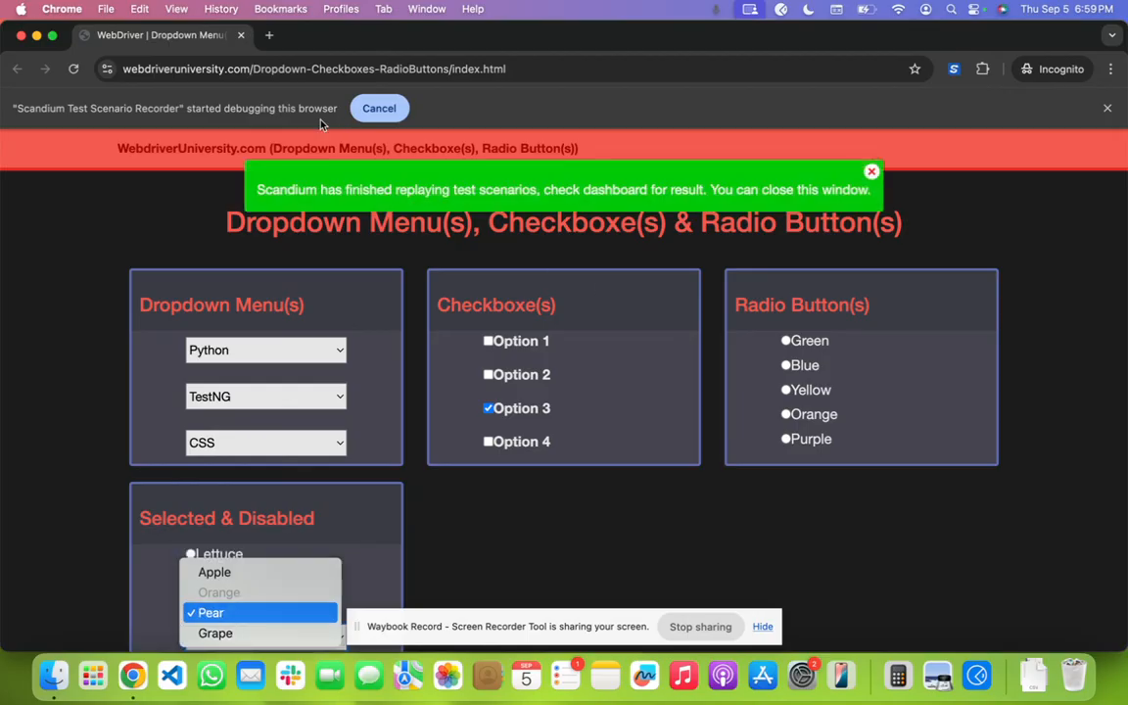
{"action": "left_click", "coordinate": [19, 37]}
{"action": "left_click", "coordinate": [20, 38]}
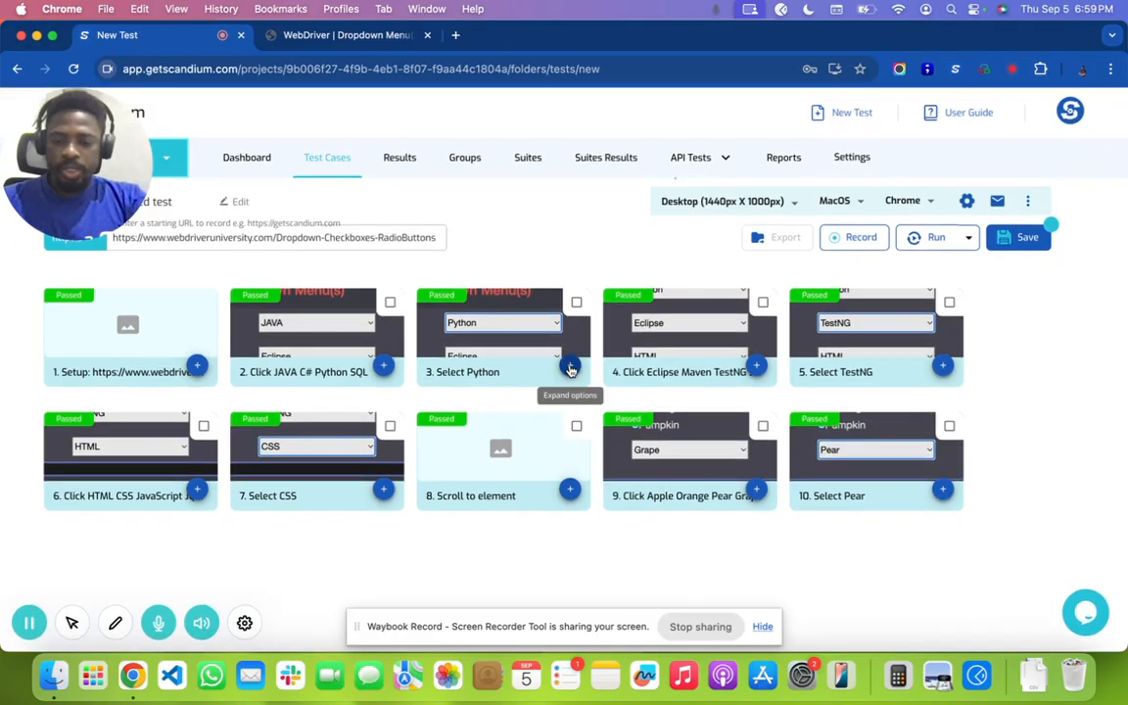
Step: Set the Text to Assign of the Select Python step to SQL and run the test
{"action": "left_click", "coordinate": [570, 367]}
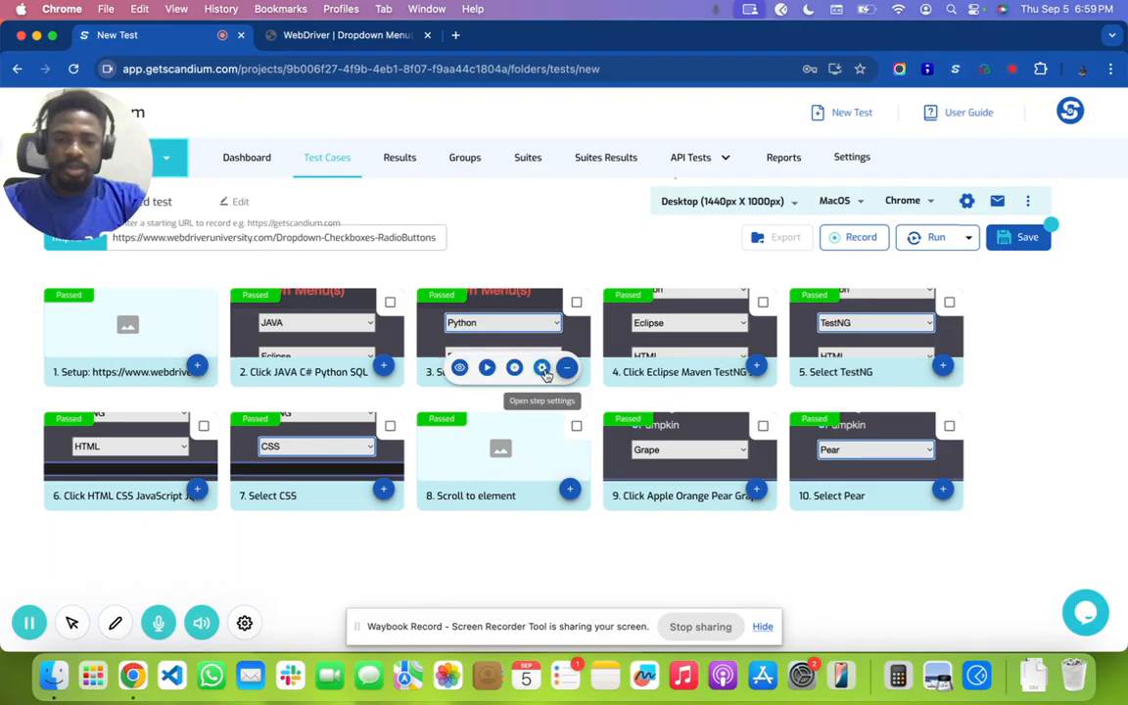
{"action": "left_click", "coordinate": [540, 369]}
{"action": "left_click", "coordinate": [938, 455]}
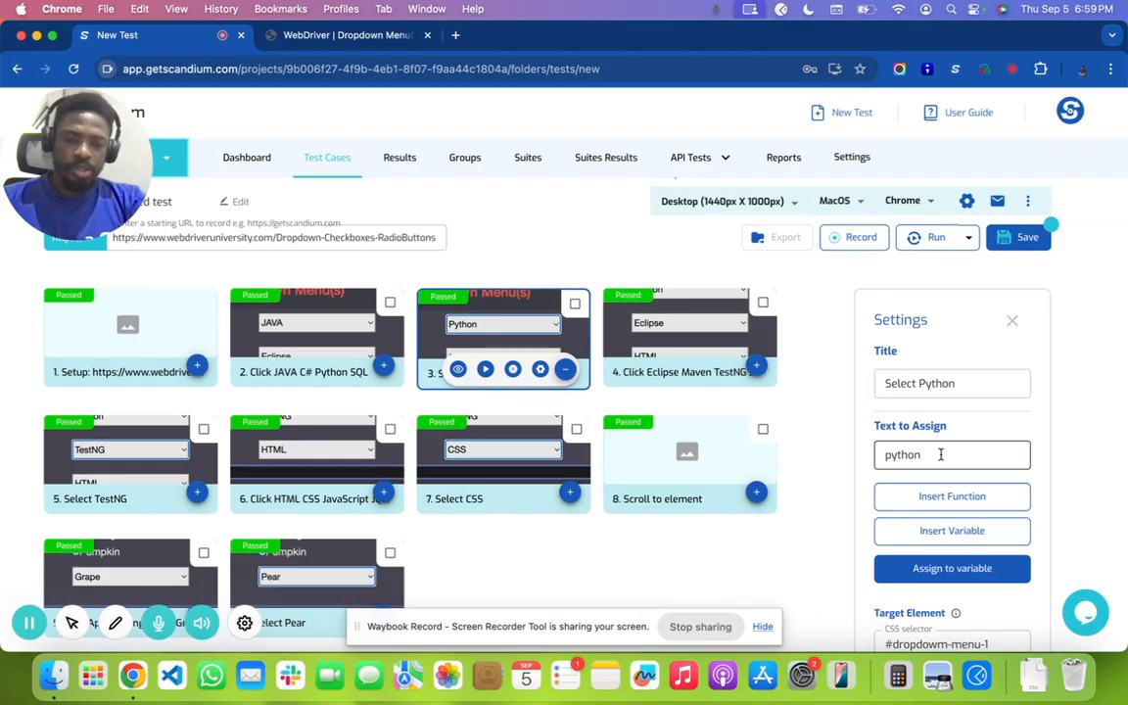
{"action": "left_click_drag", "start_coordinate": [941, 454], "coordinate": [879, 457]}
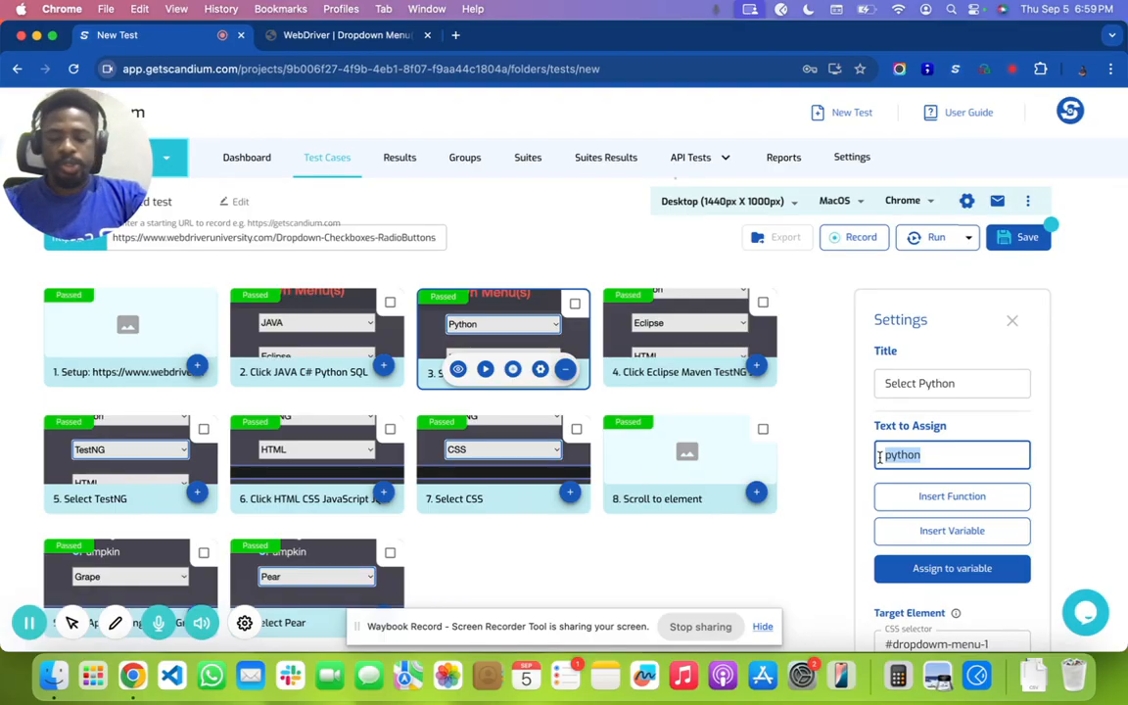
{"action": "type", "text": "SQL"}
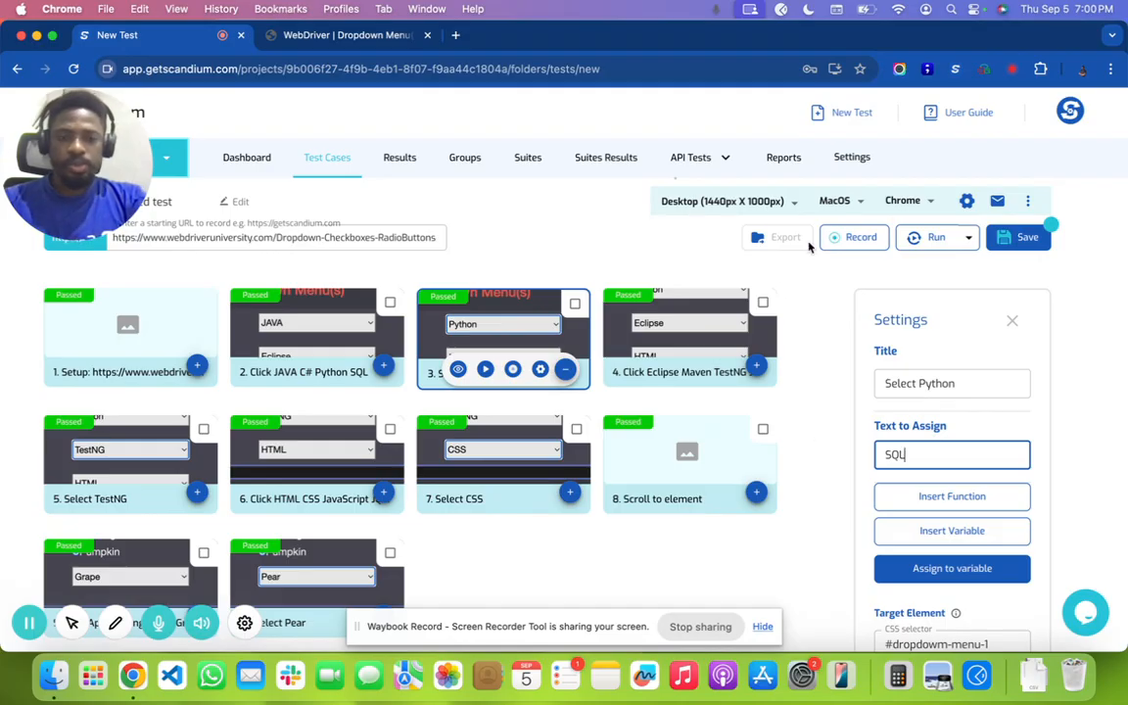
{"action": "left_click", "coordinate": [920, 239]}
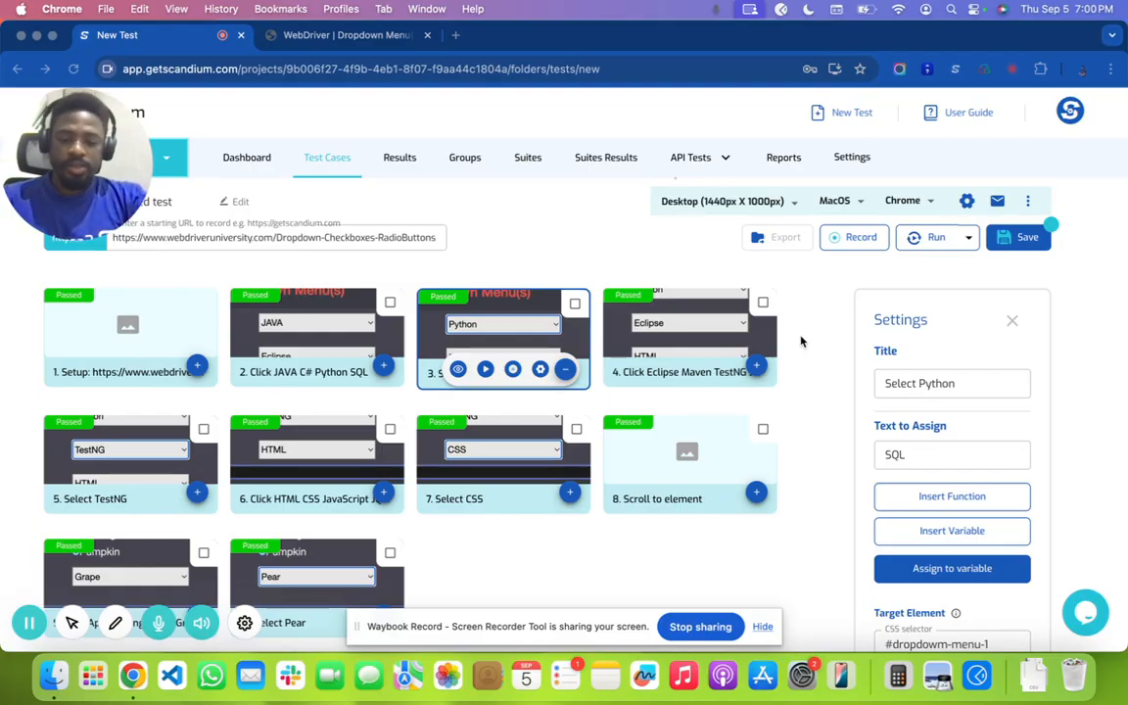
Step: Replace the Select Python step's Text to Assign with index=3
{"action": "left_click", "coordinate": [908, 453]}
{"action": "key", "text": "super+a"}
{"action": "key", "text": "BackSpace"}
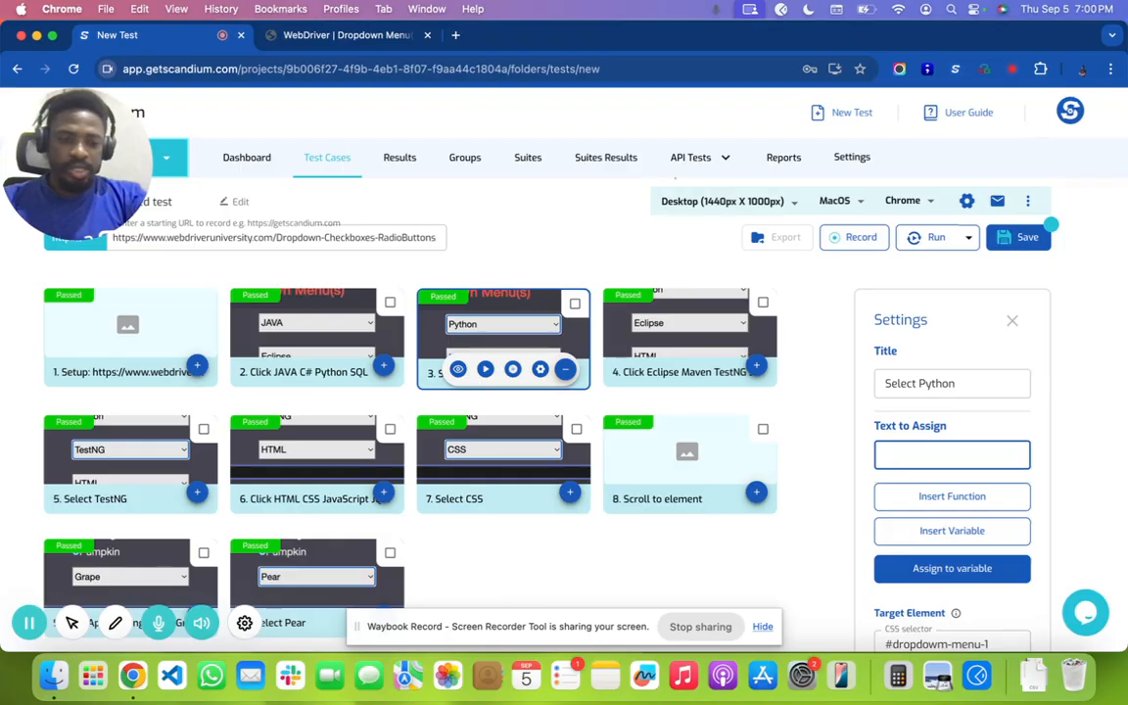
{"action": "type", "text": "inde"}
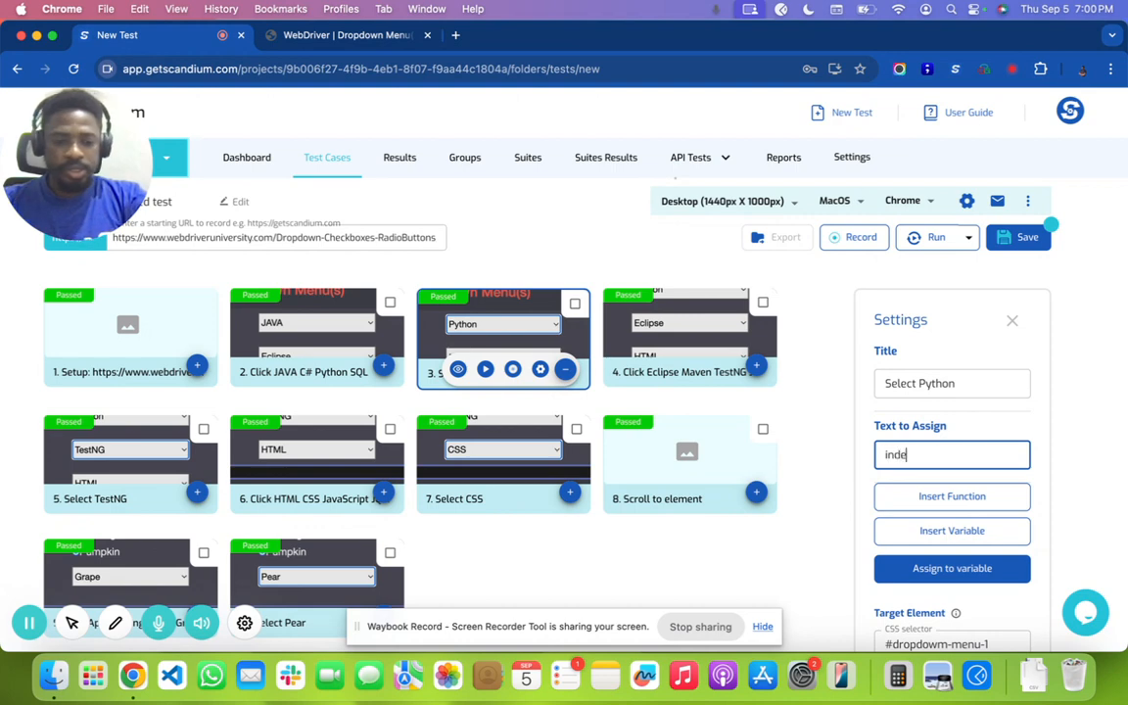
{"action": "type", "text": "x="}
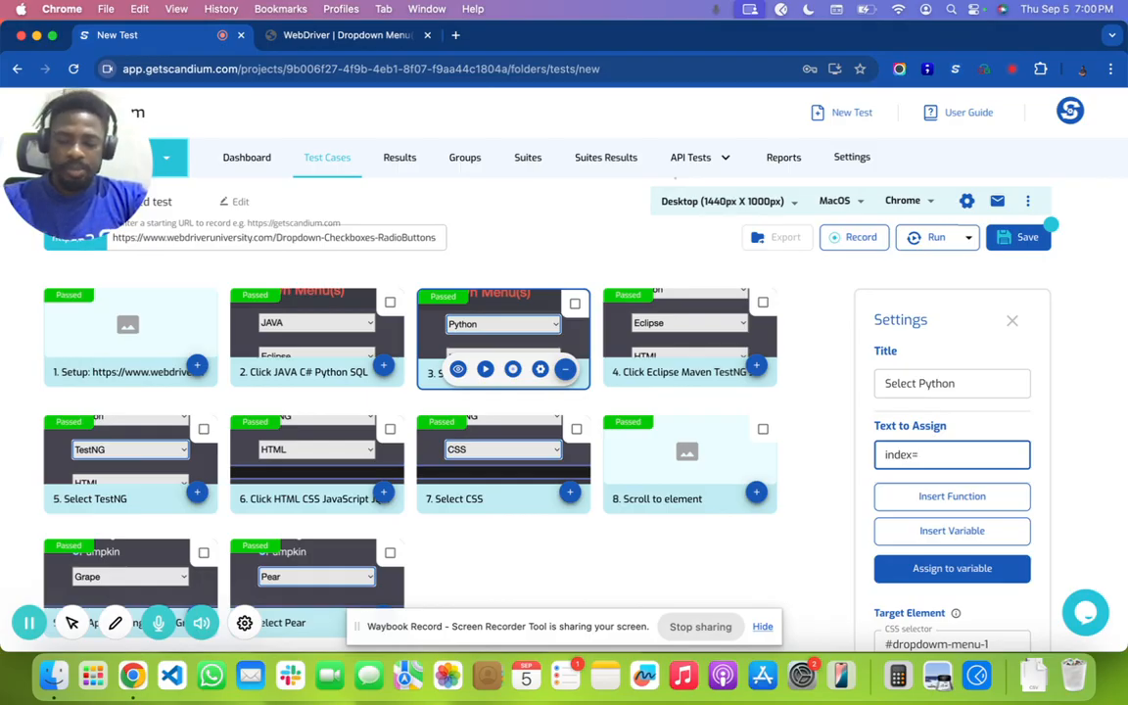
{"action": "type", "text": "2"}
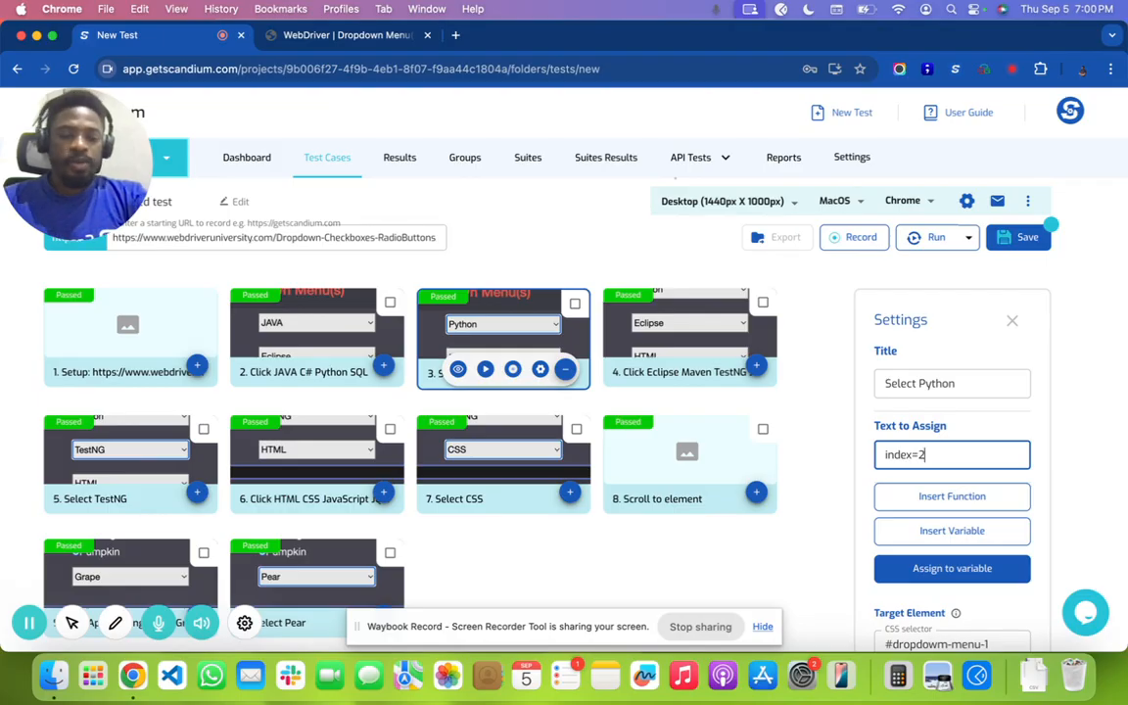
{"action": "key", "text": "super+a"}
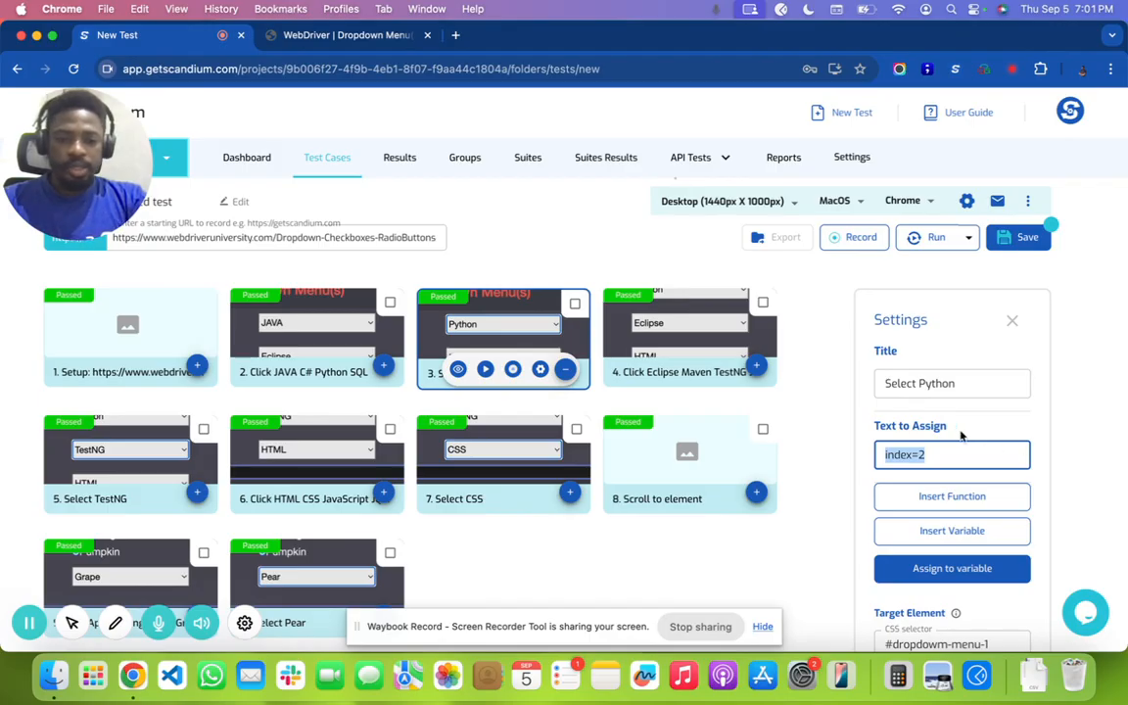
{"action": "left_click", "coordinate": [941, 452]}
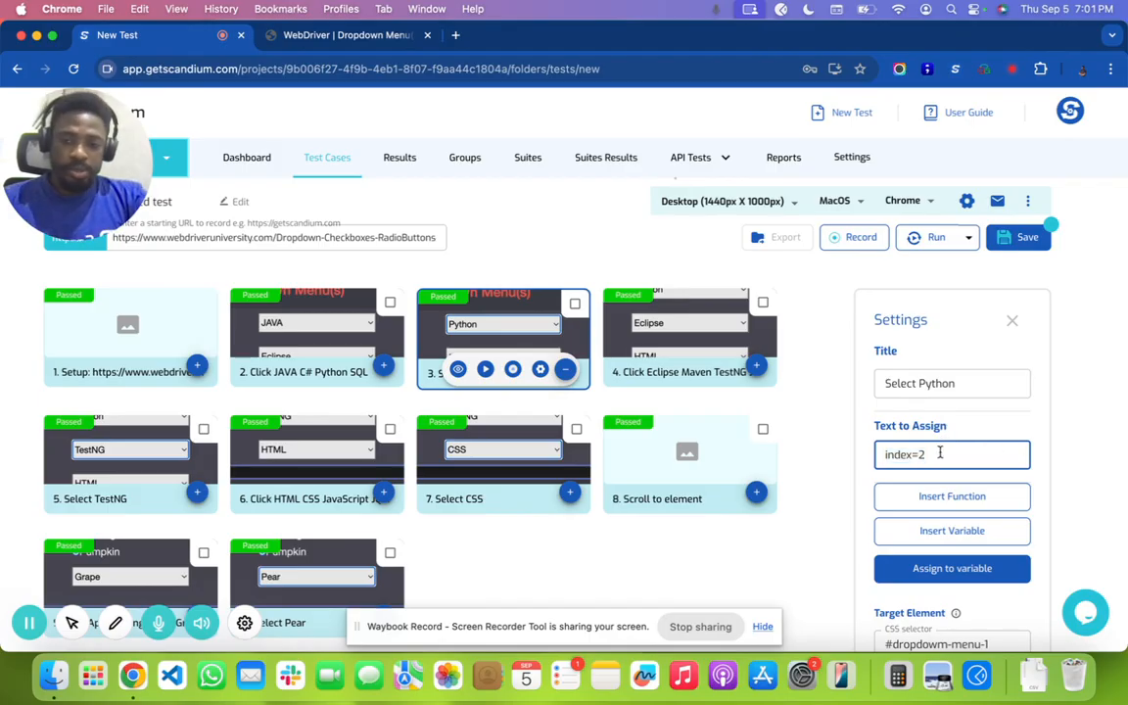
{"action": "key", "text": "BackSpace"}
{"action": "type", "text": "3"}
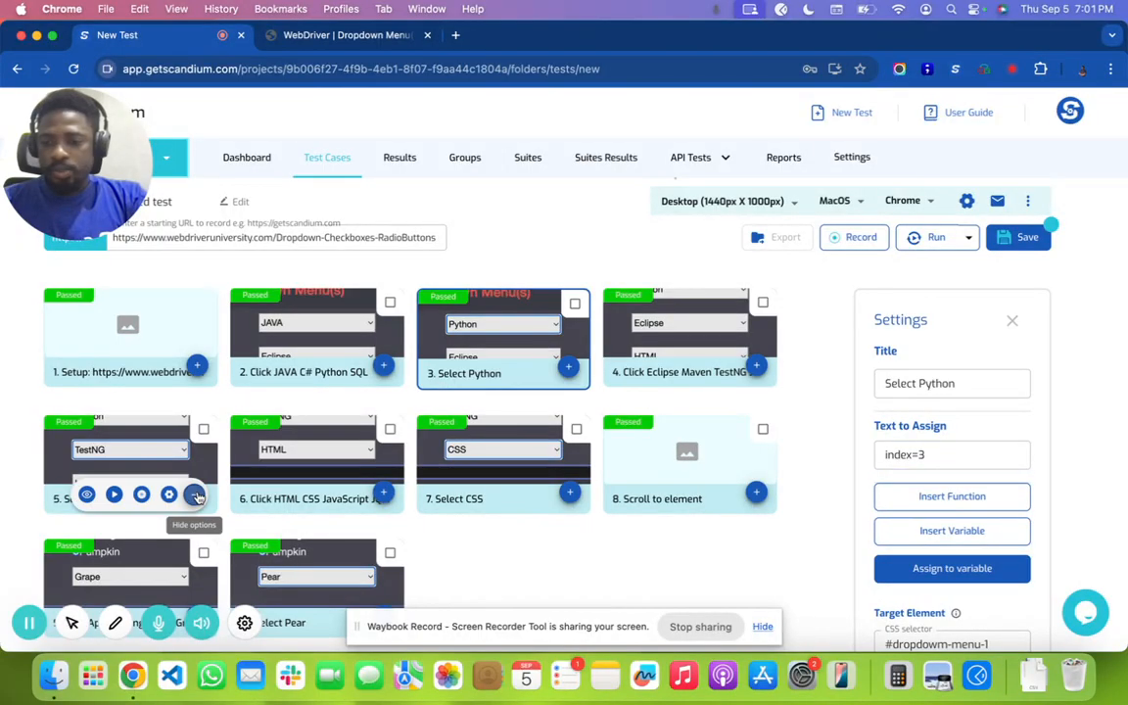
Step: Set the Text to Assign of the Select TestNG step to index=2
{"action": "left_click", "coordinate": [169, 496]}
{"action": "left_click", "coordinate": [936, 456]}
{"action": "double_click", "coordinate": [937, 456]}
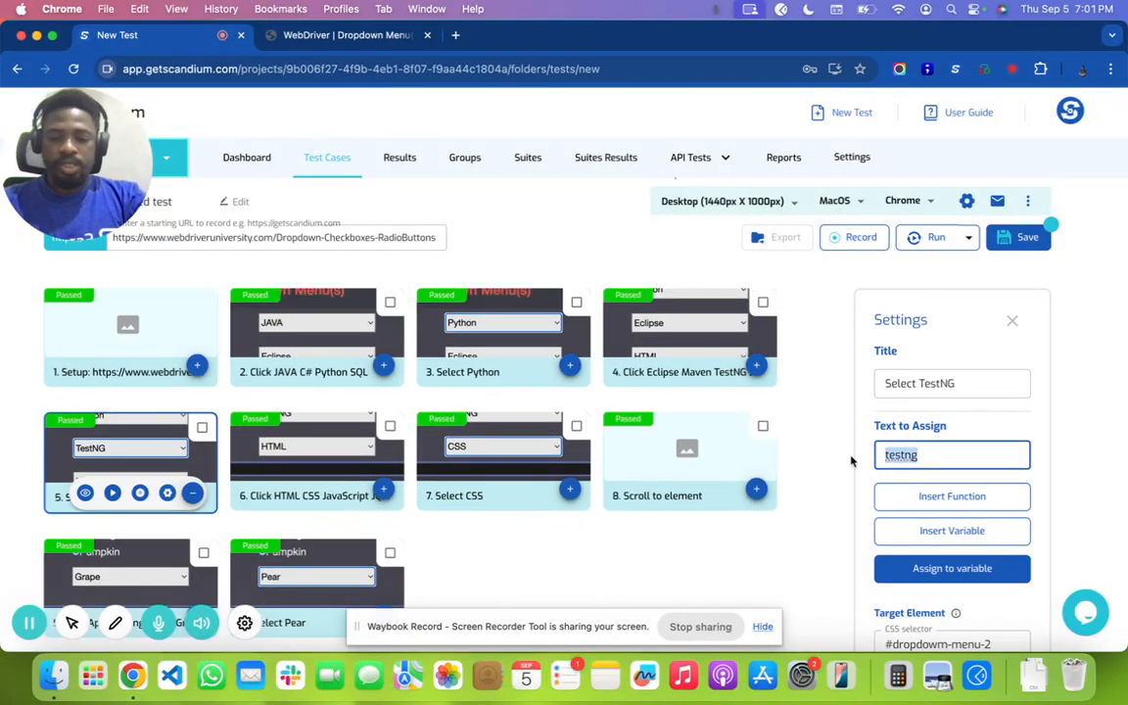
{"action": "type", "text": "index=2"}
{"action": "left_click", "coordinate": [595, 543]}
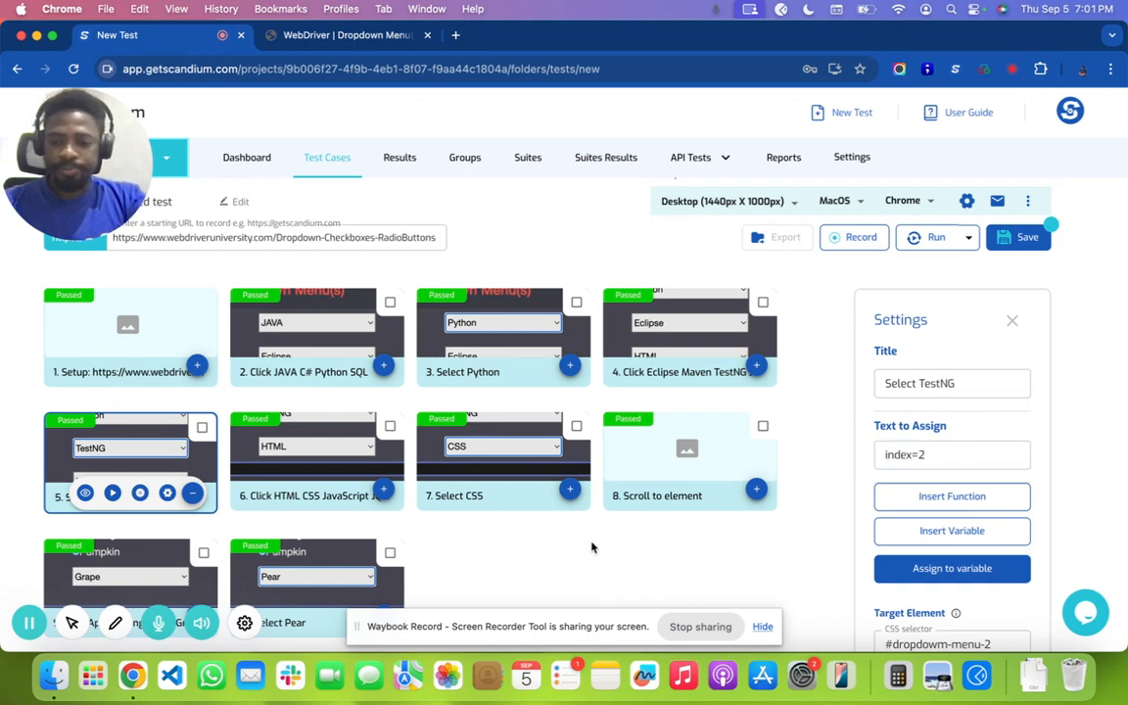
Step: Run the test with the index-based selections for the Select Python and Select TestNG steps
{"action": "left_click", "coordinate": [935, 238]}
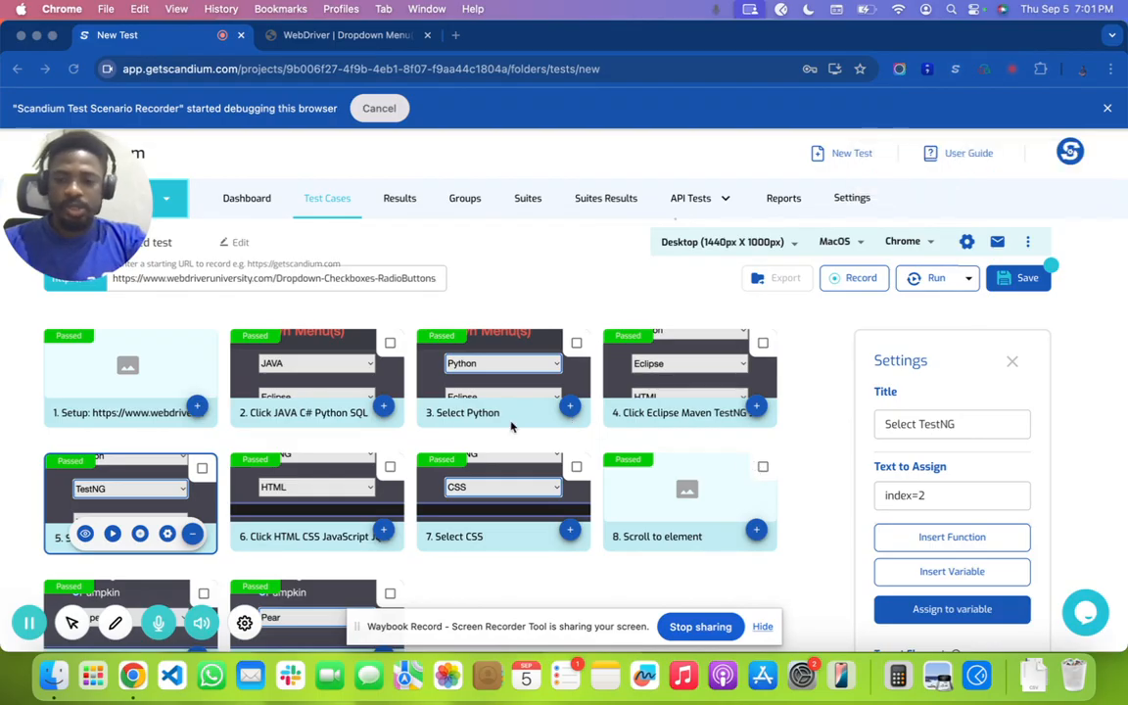
{"action": "scroll", "coordinate": [534, 421], "scroll_direction": "down", "scroll_amount": 1}
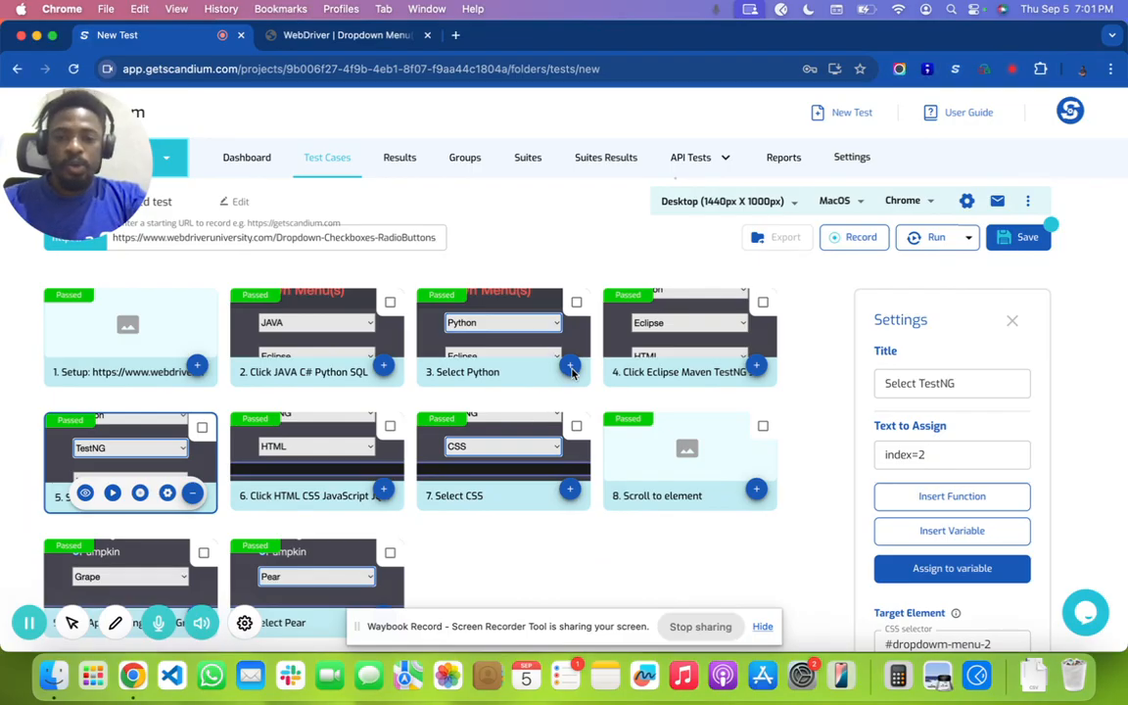
Step: Set the Text to Assign of the Select Python step to label=JAVA, then run the test and close the replay window
{"action": "left_click", "coordinate": [570, 366]}
{"action": "left_click", "coordinate": [572, 380]}
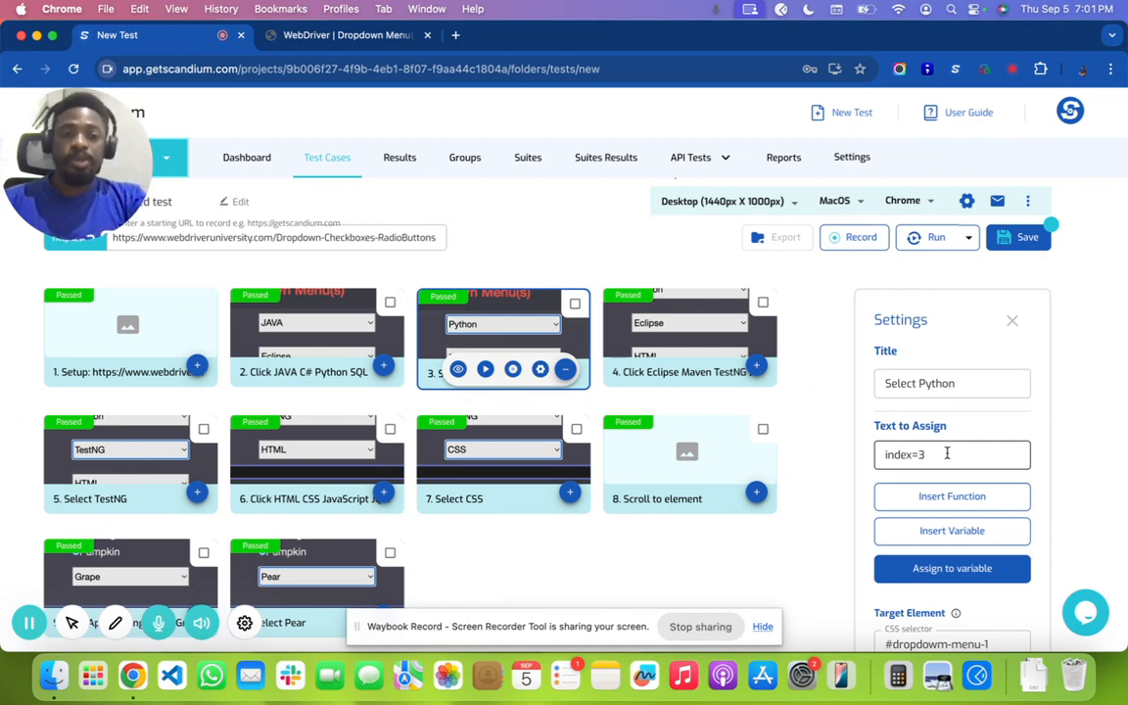
{"action": "left_click_drag", "start_coordinate": [947, 454], "coordinate": [869, 461]}
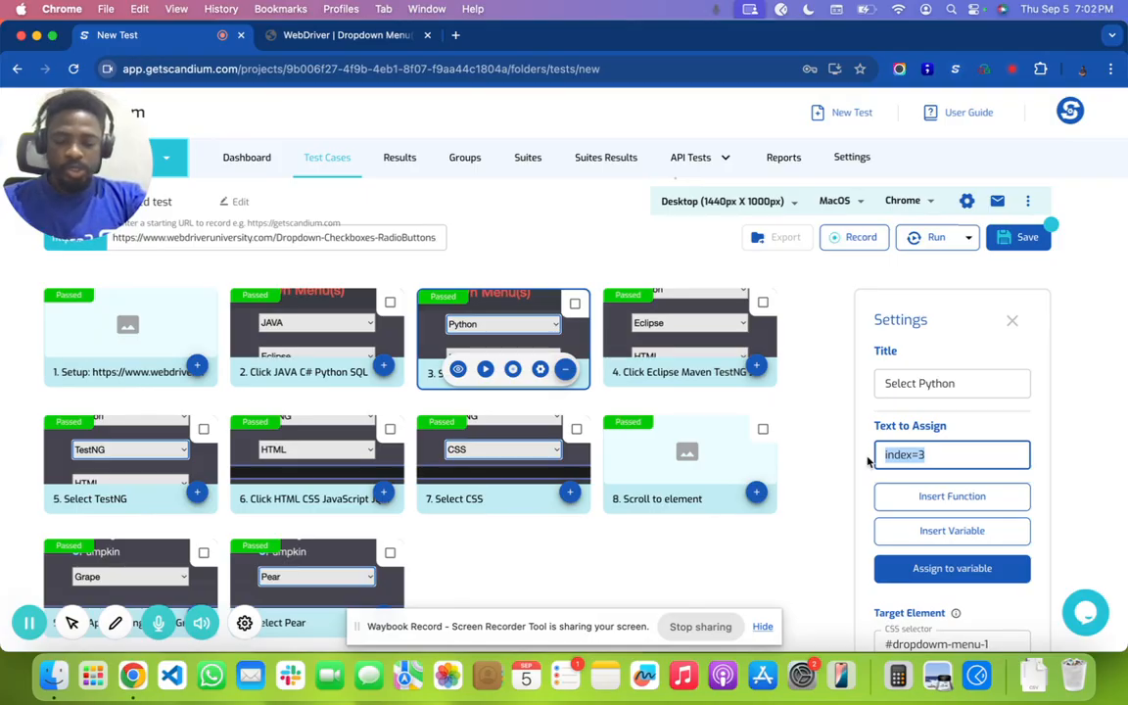
{"action": "key", "text": "BackSpace"}
{"action": "type", "text": "label"}
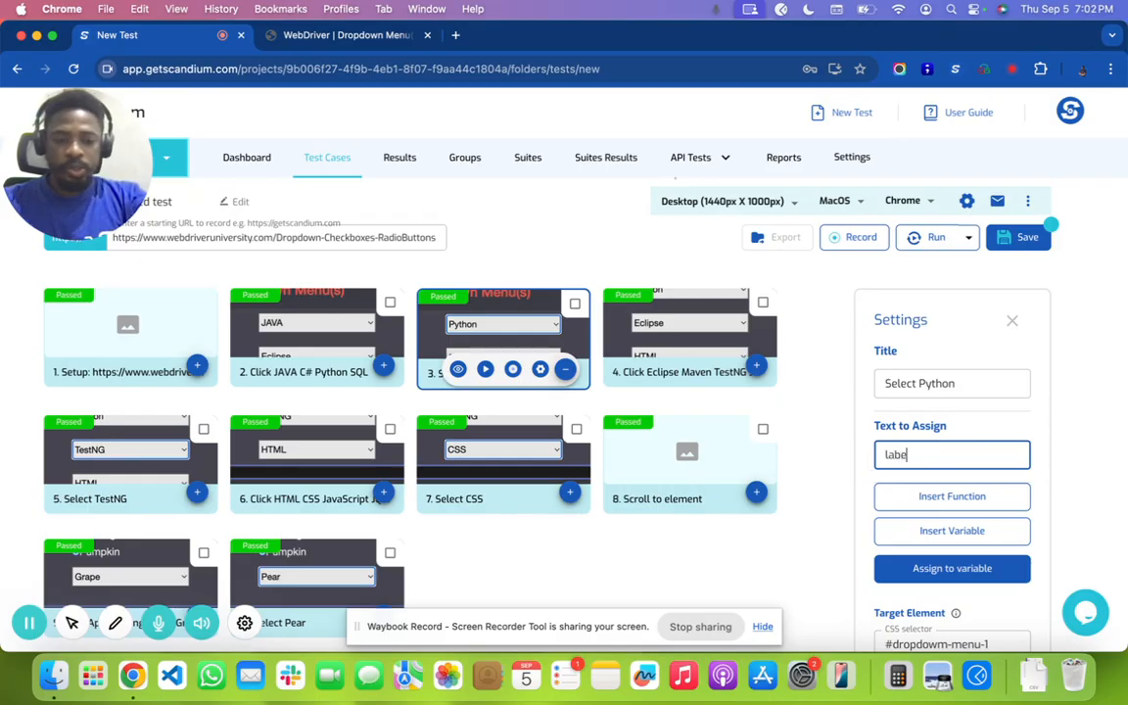
{"action": "type", "text": "=="}
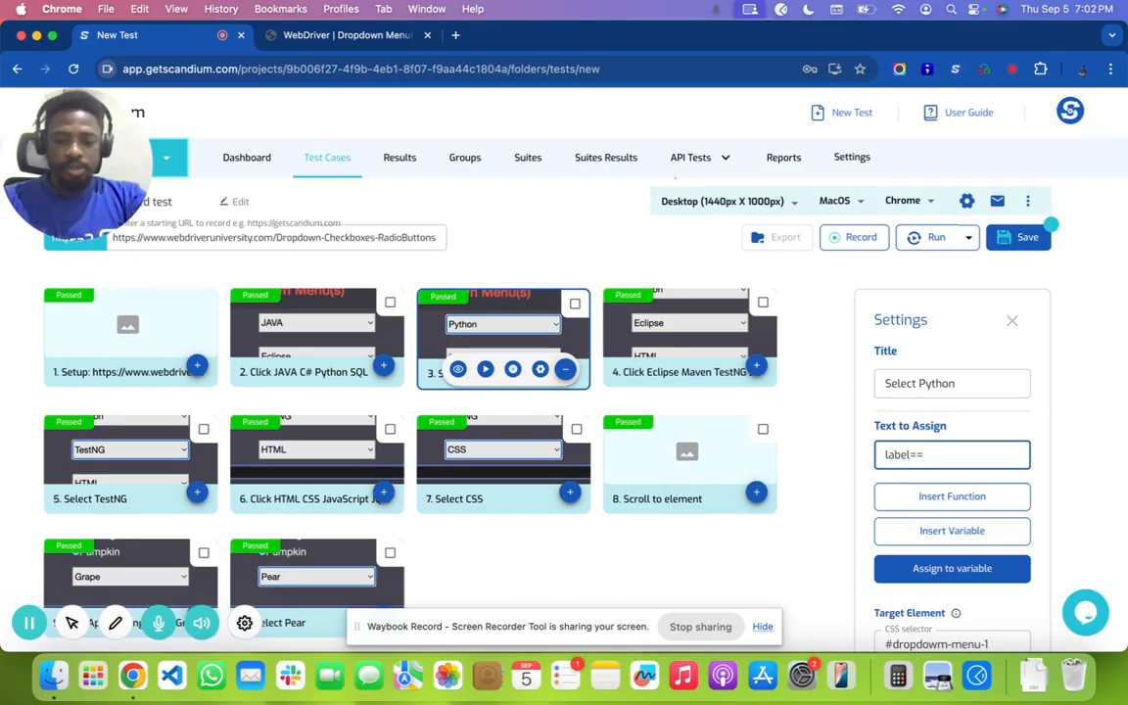
{"action": "key", "text": "BackSpace"}
{"action": "type", "text": "JAVA"}
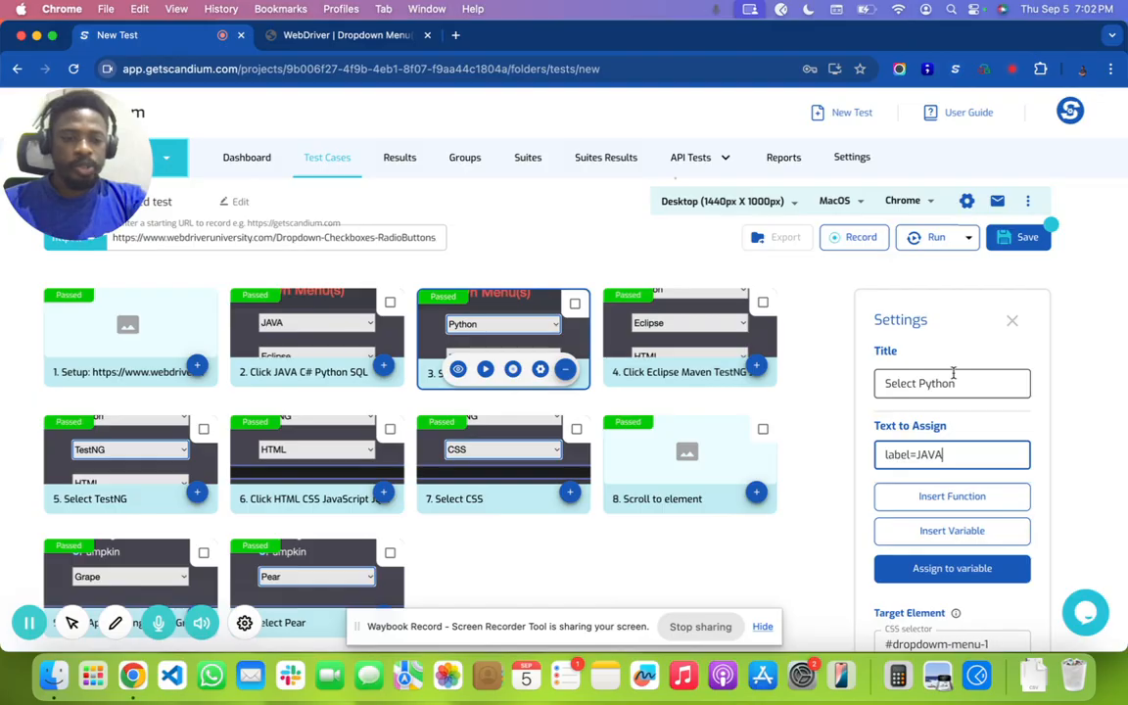
{"action": "left_click", "coordinate": [927, 237]}
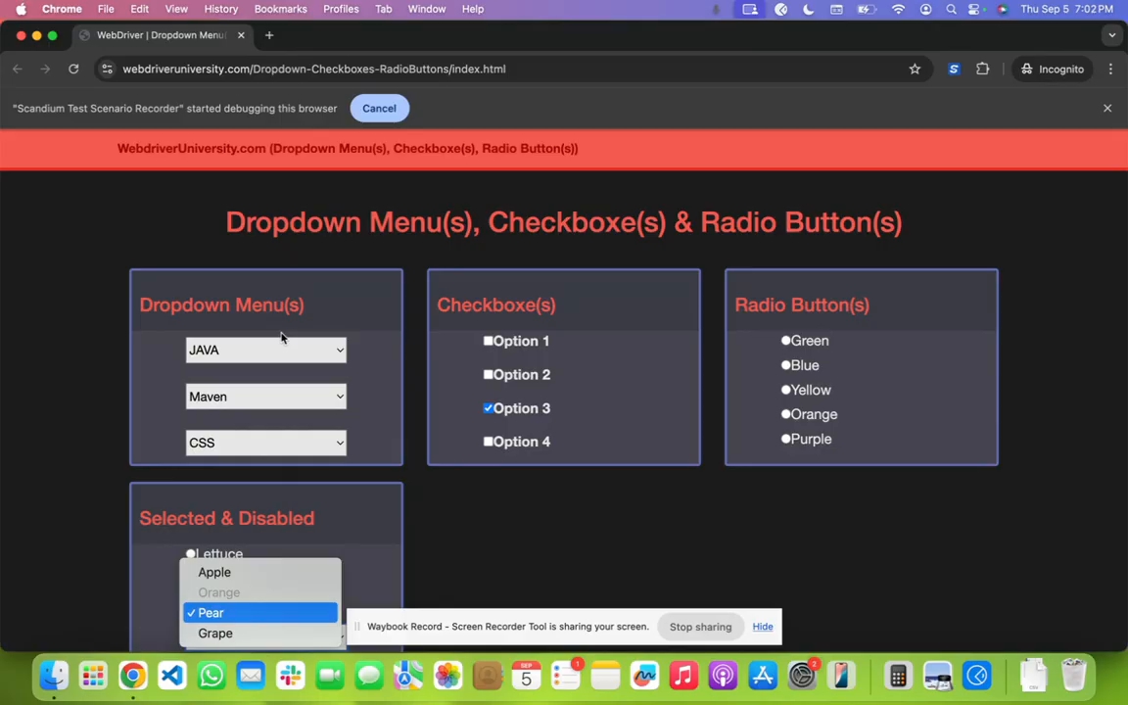
{"action": "left_click", "coordinate": [241, 36]}
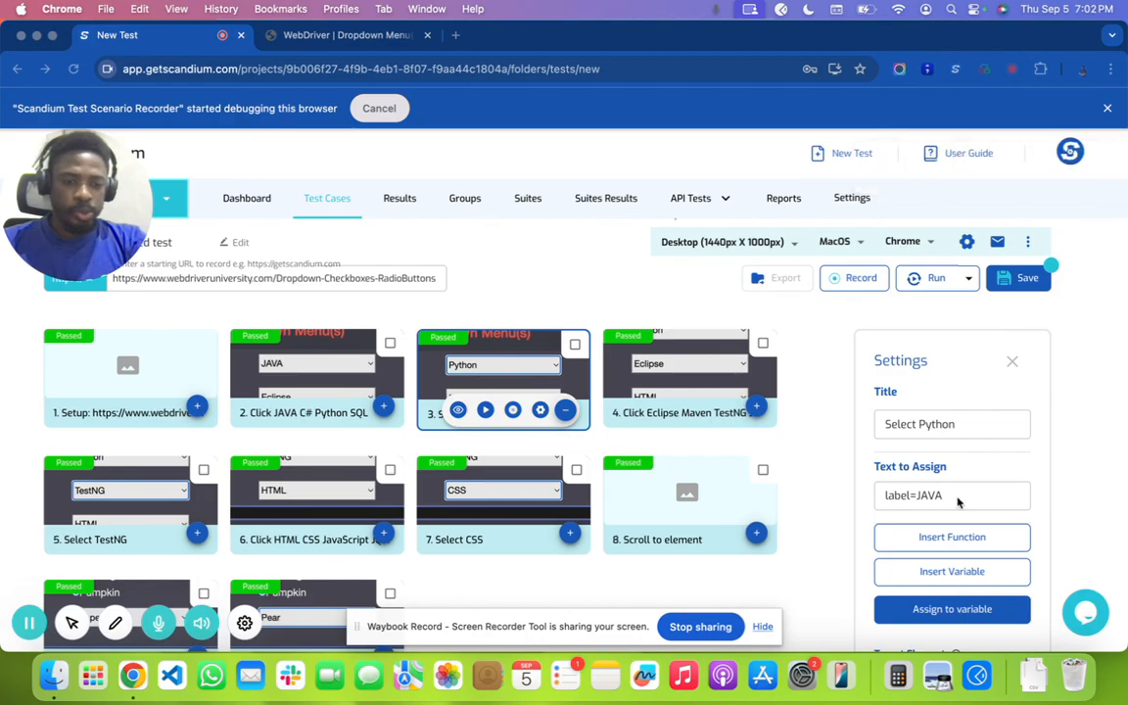
Step: Replace the Select Python step's Text to Assign with value=Python and run the test
{"action": "left_click_drag", "start_coordinate": [952, 493], "coordinate": [863, 498]}
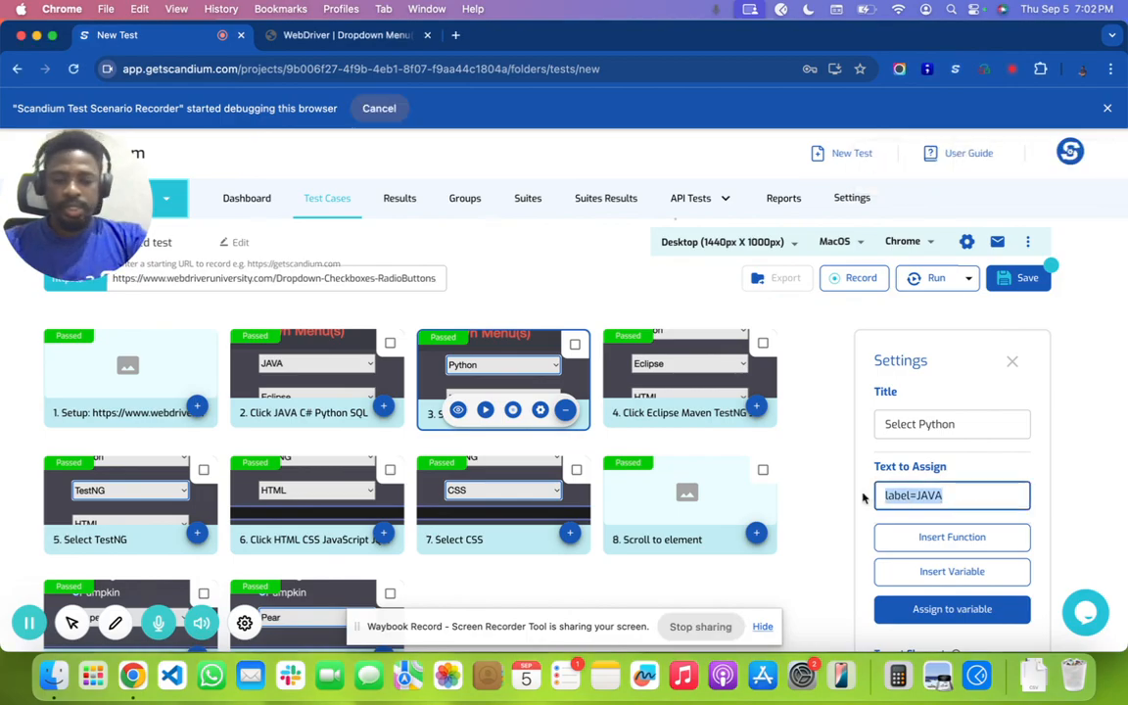
{"action": "type", "text": "val"}
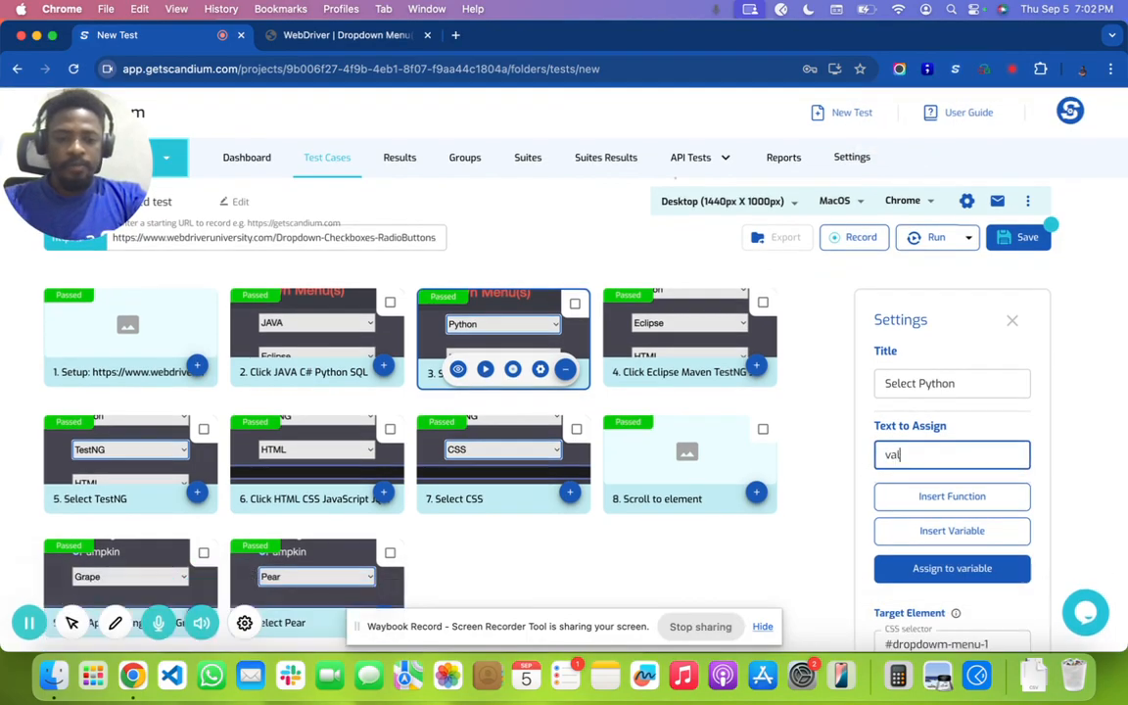
{"action": "type", "text": "ue="}
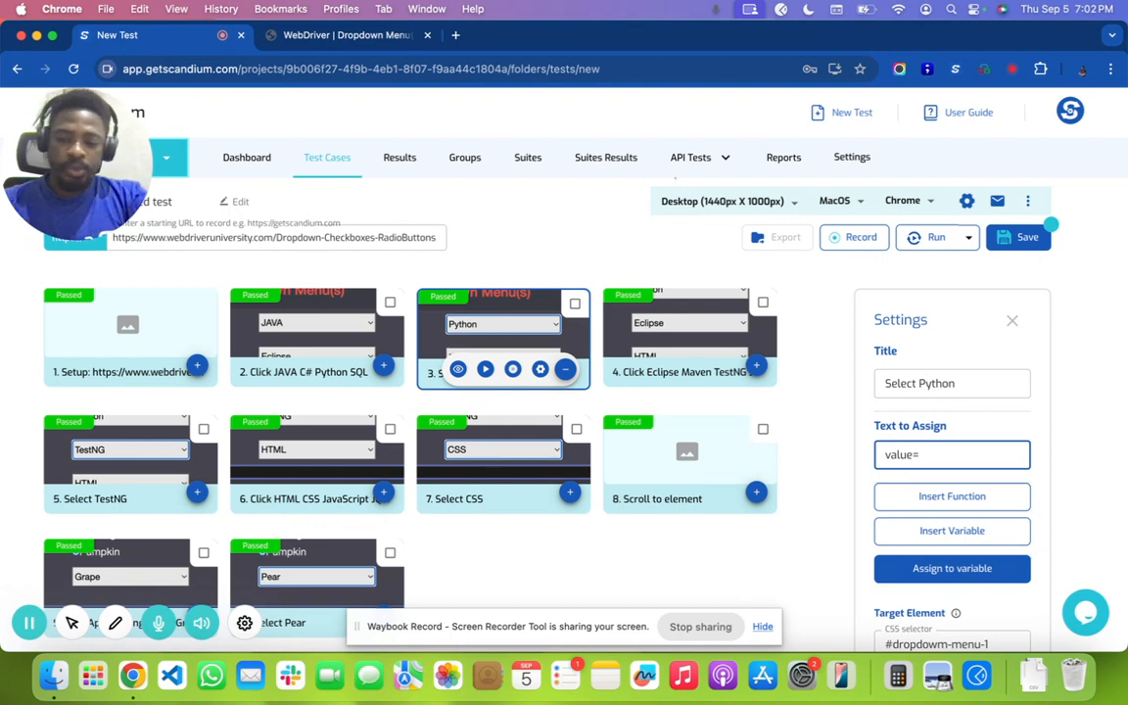
{"action": "type", "text": "Python"}
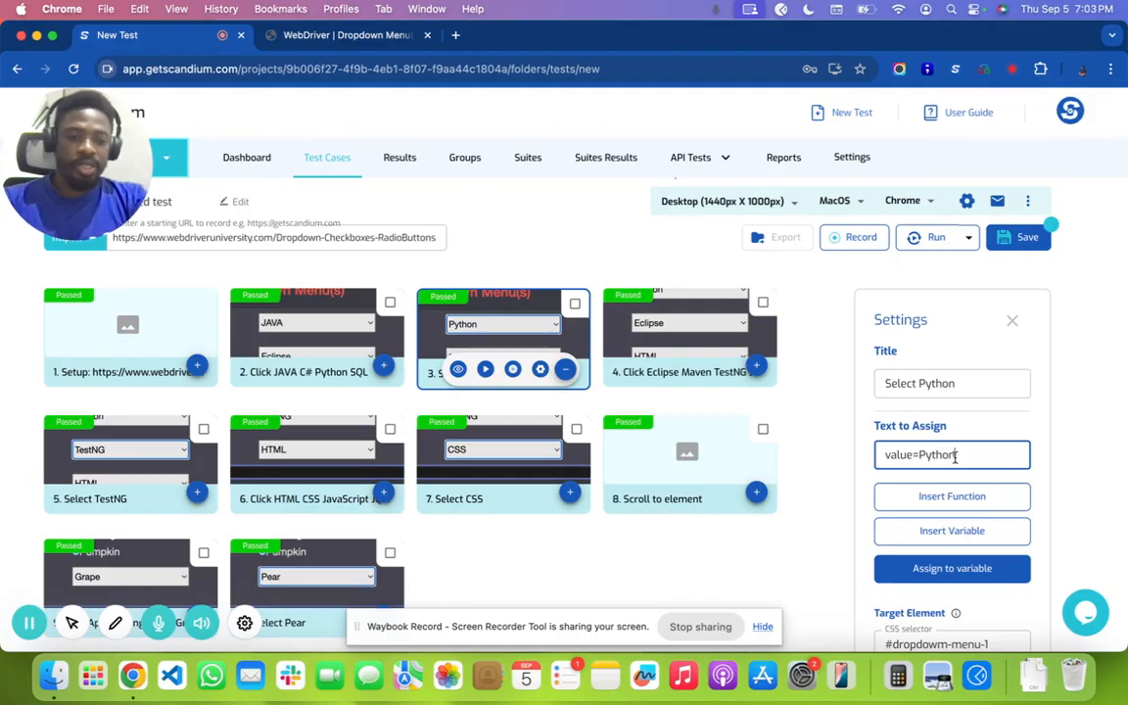
{"action": "left_click", "coordinate": [938, 237]}
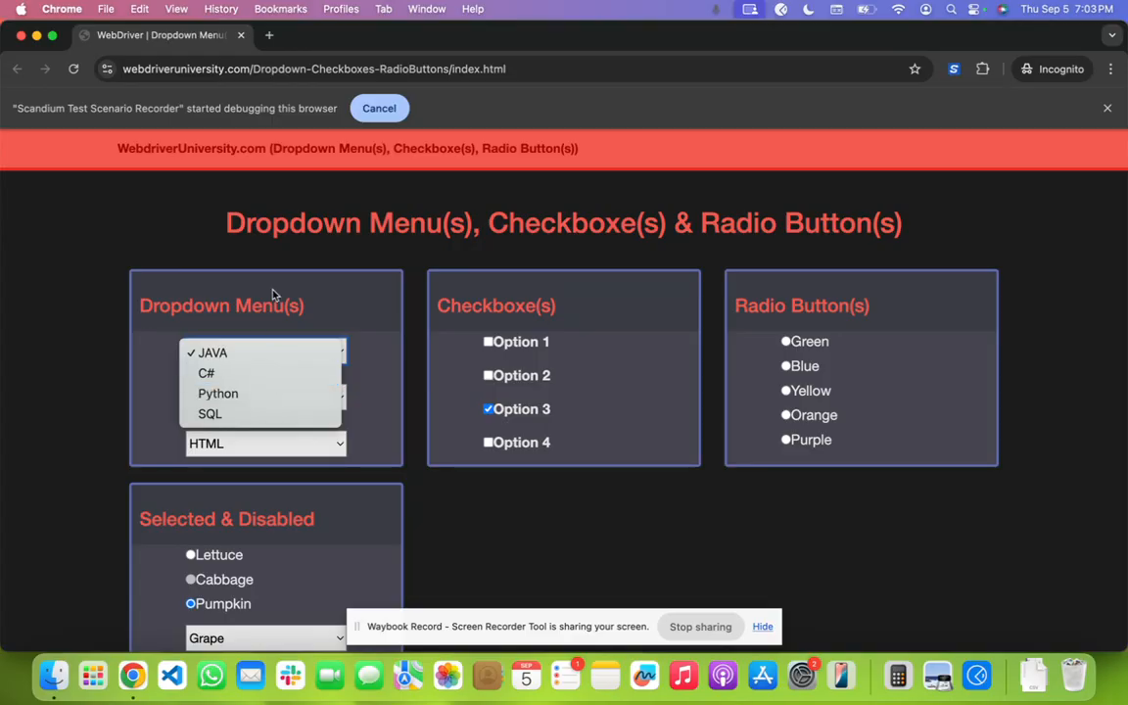
{"action": "left_click", "coordinate": [263, 76]}
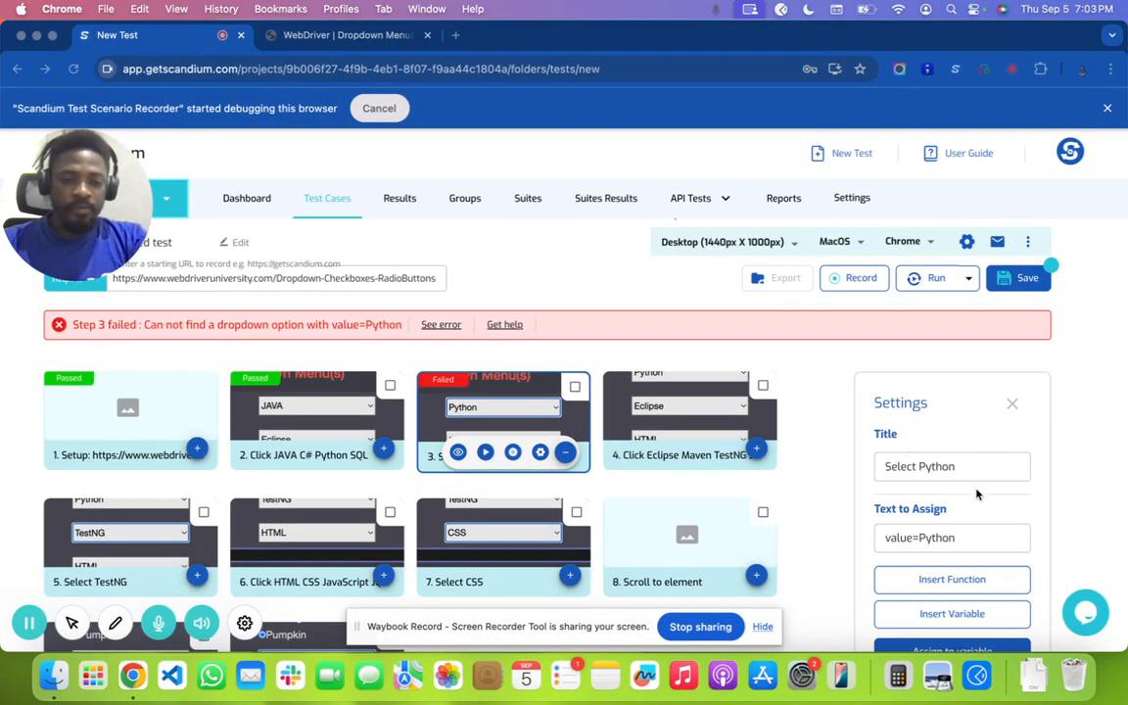
Step: Correct the Select Python step's Text to Assign to value=python, rerun the test and close the replay window
{"action": "left_click", "coordinate": [927, 544]}
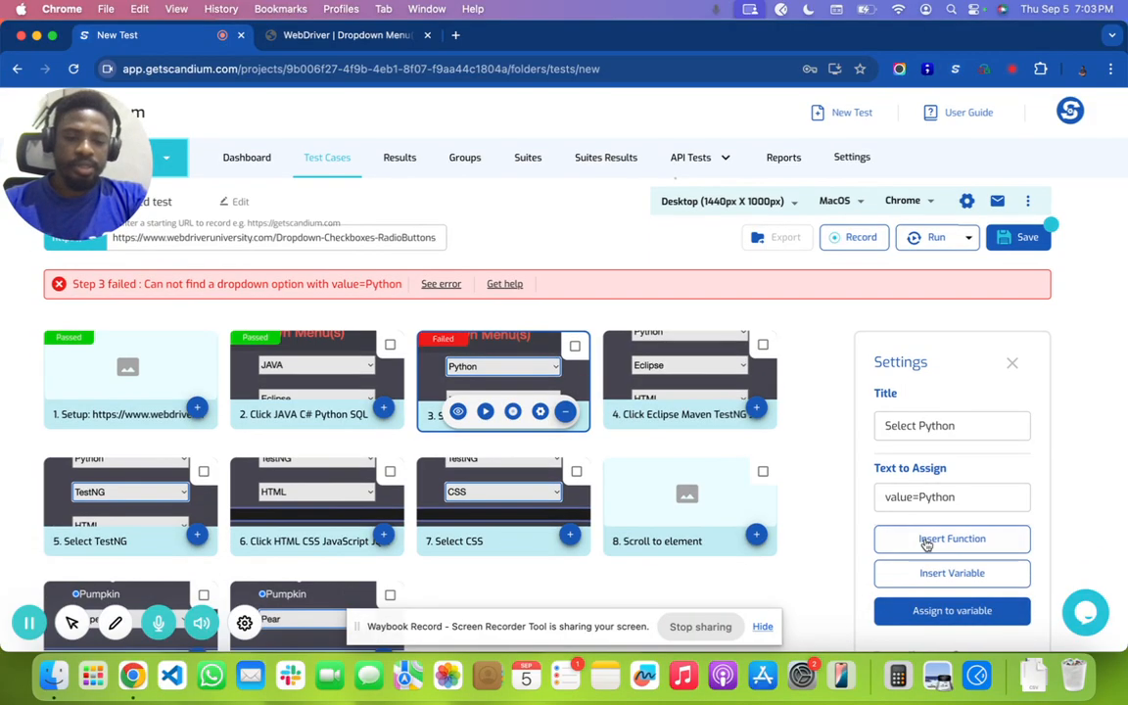
{"action": "left_click", "coordinate": [923, 497]}
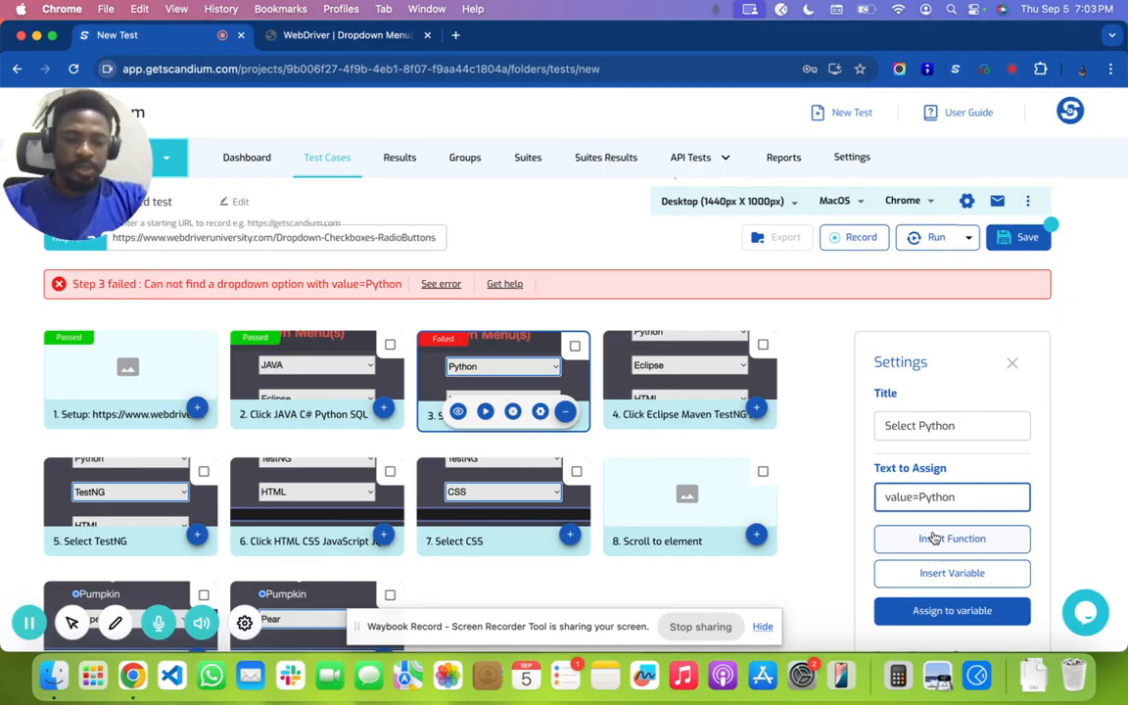
{"action": "key", "text": "BackSpace"}
{"action": "type", "text": "p"}
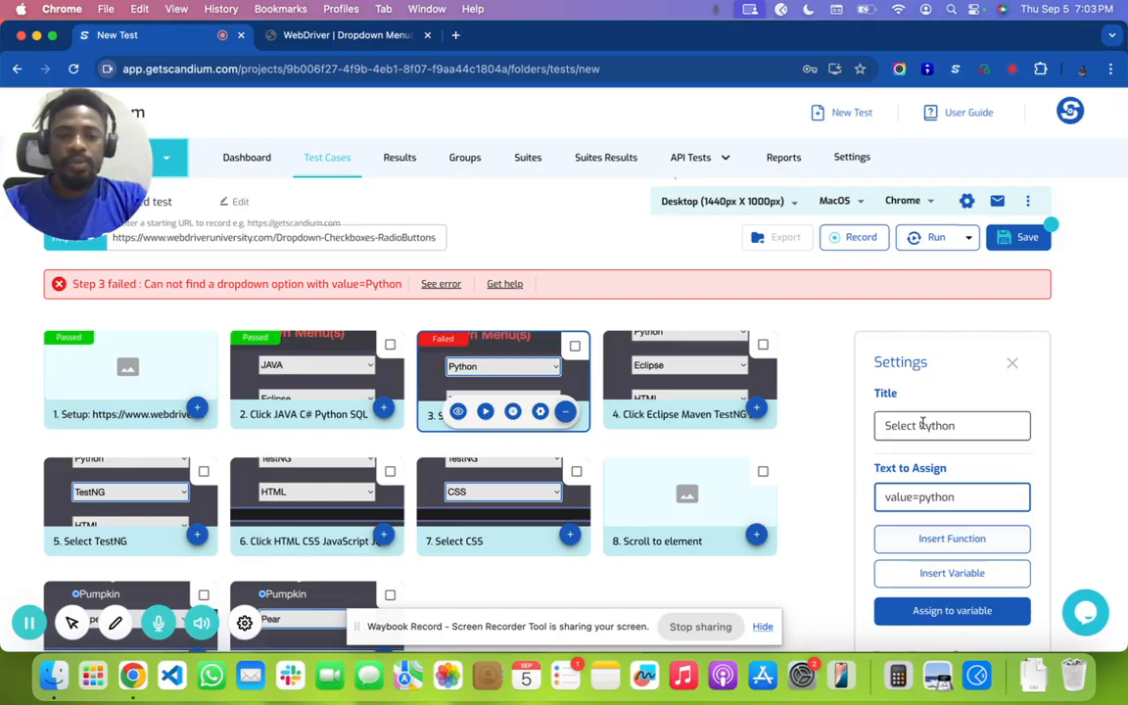
{"action": "left_click", "coordinate": [929, 240]}
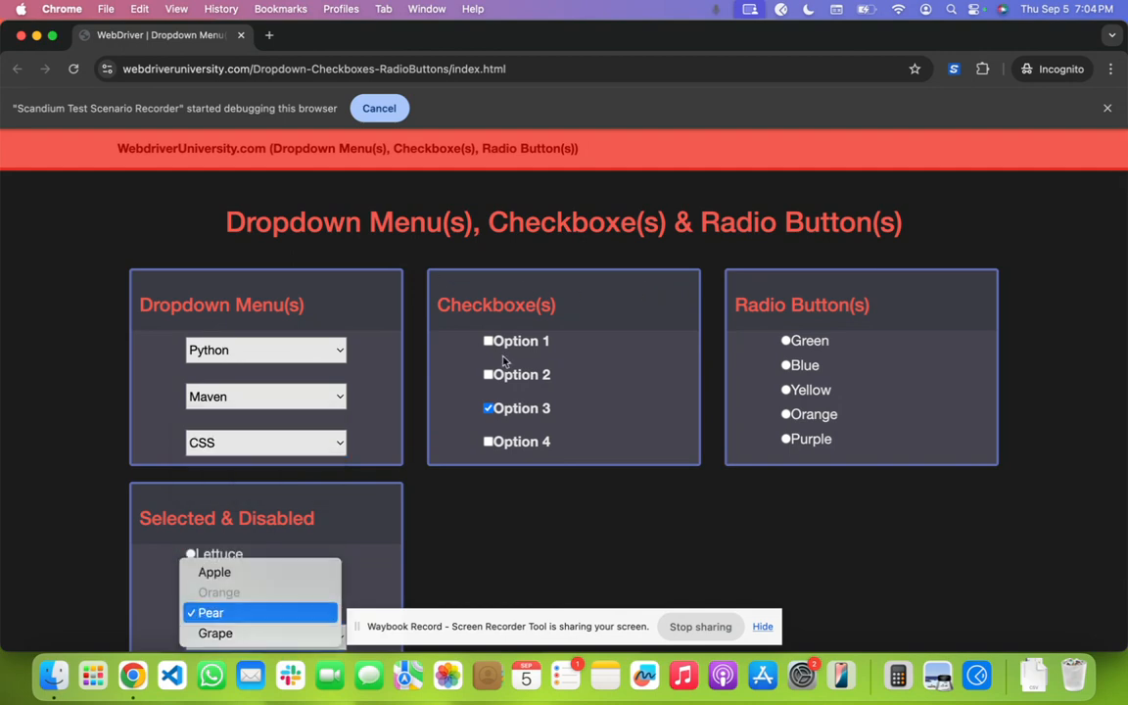
{"action": "left_click", "coordinate": [242, 36]}
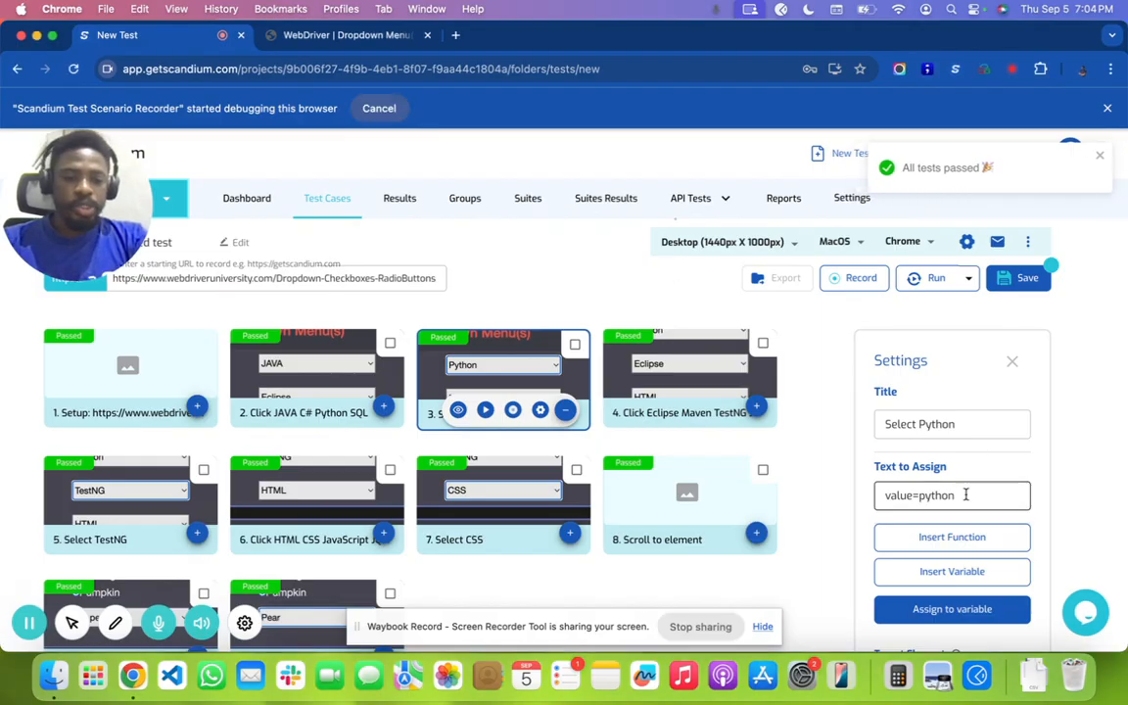
Step: Try index=, label=, value= and plain Python in turn as the Select Python step's Text to Assign
{"action": "left_click_drag", "start_coordinate": [966, 497], "coordinate": [871, 497]}
{"action": "key", "text": "BackSpace"}
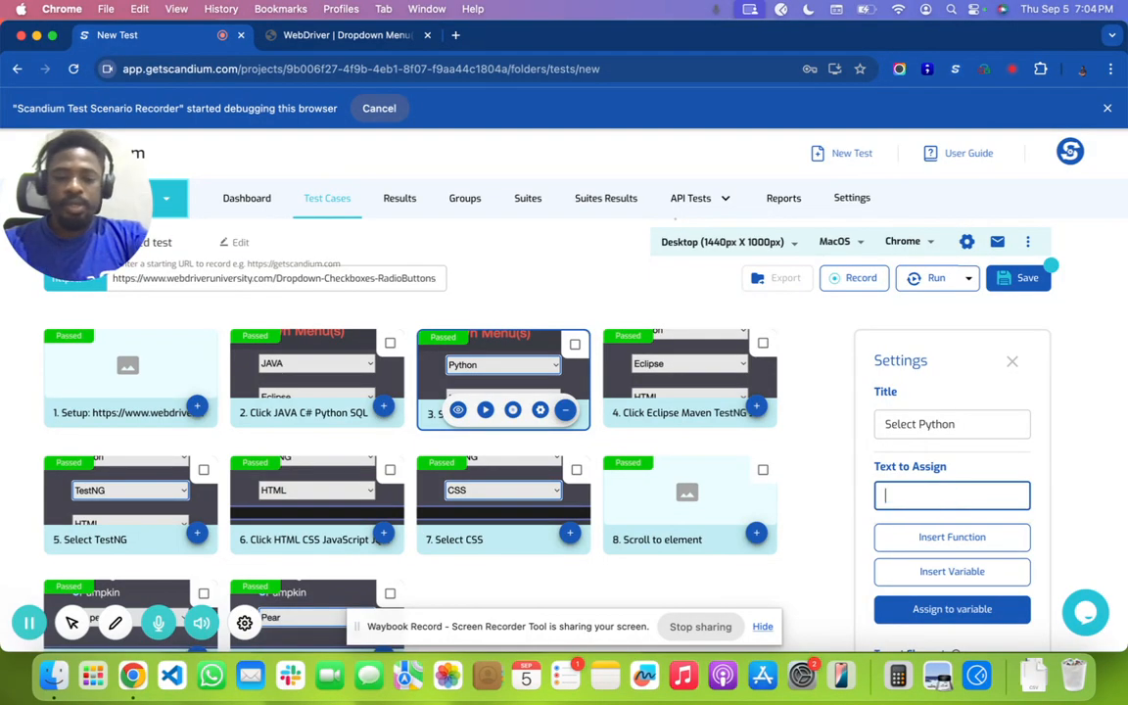
{"action": "type", "text": "index"}
{"action": "scroll", "coordinate": [798, 447], "scroll_direction": "down", "scroll_amount": 1}
{"action": "type", "text": "="}
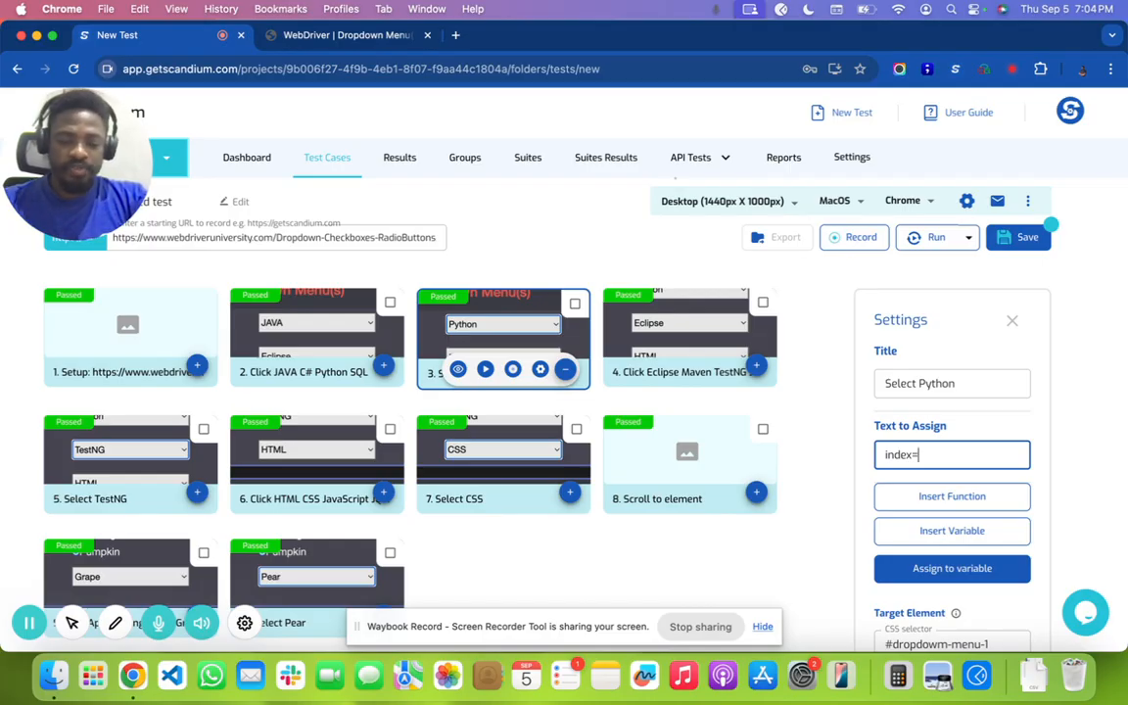
{"action": "key", "text": "BackSpace"}
{"action": "type", "text": "label="}
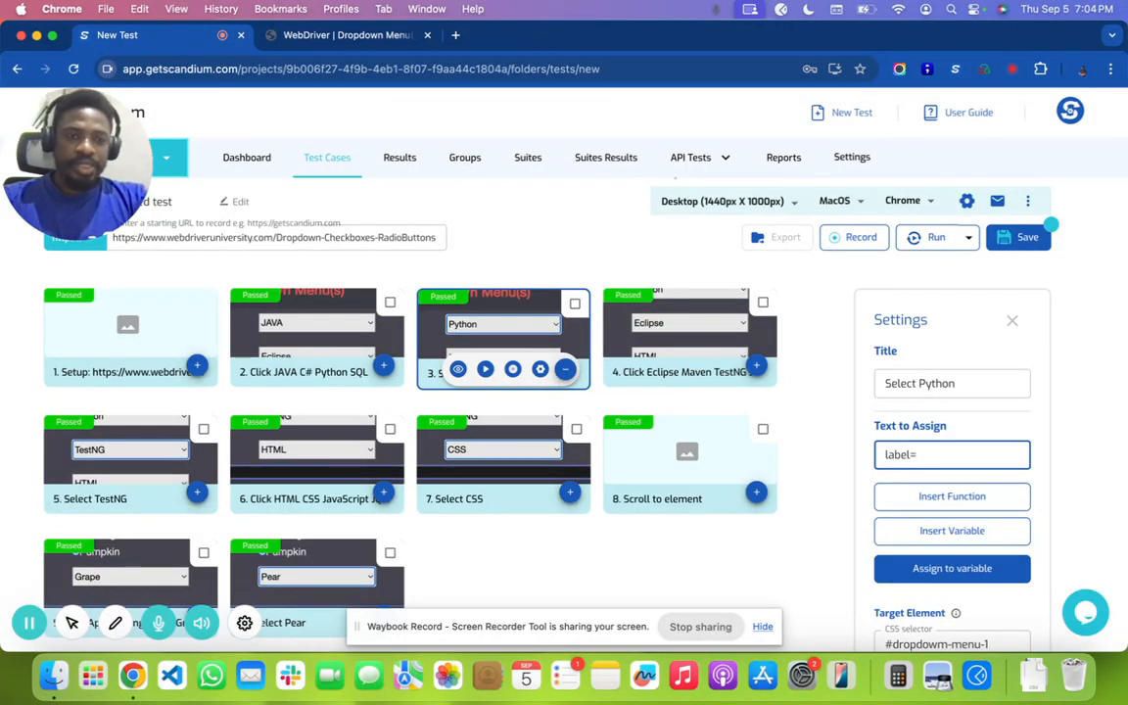
{"action": "key", "text": "super+a"}
{"action": "type", "text": "value="}
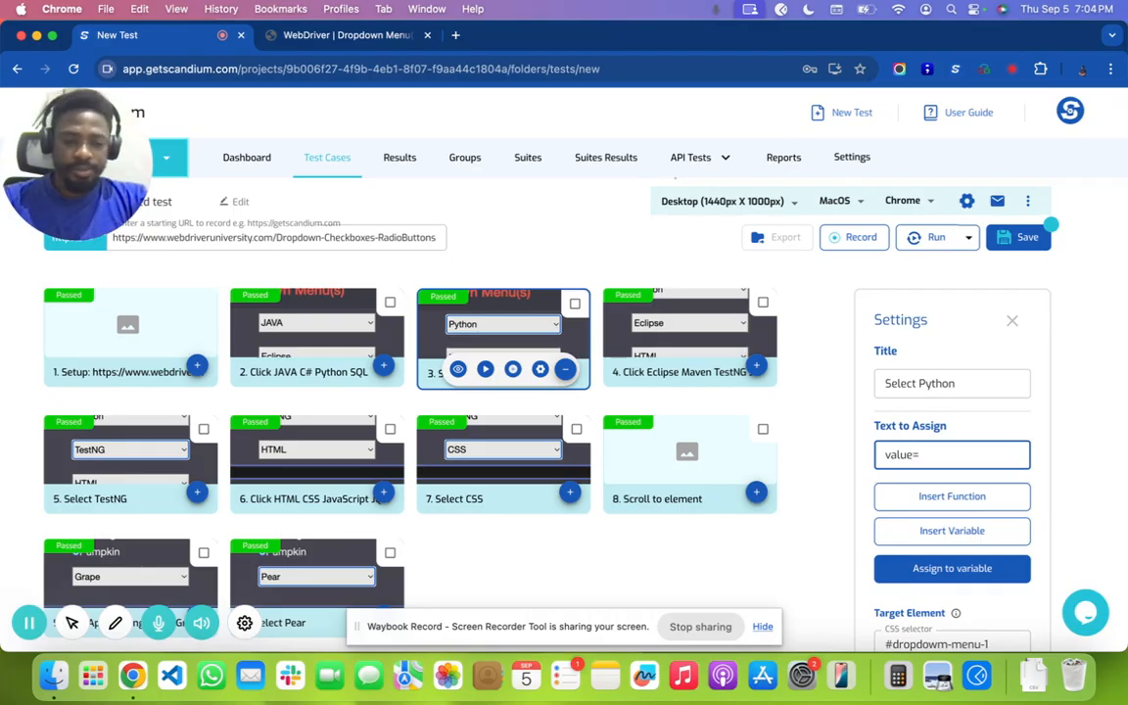
{"action": "key", "text": "super+a"}
{"action": "key", "text": "BackSpace"}
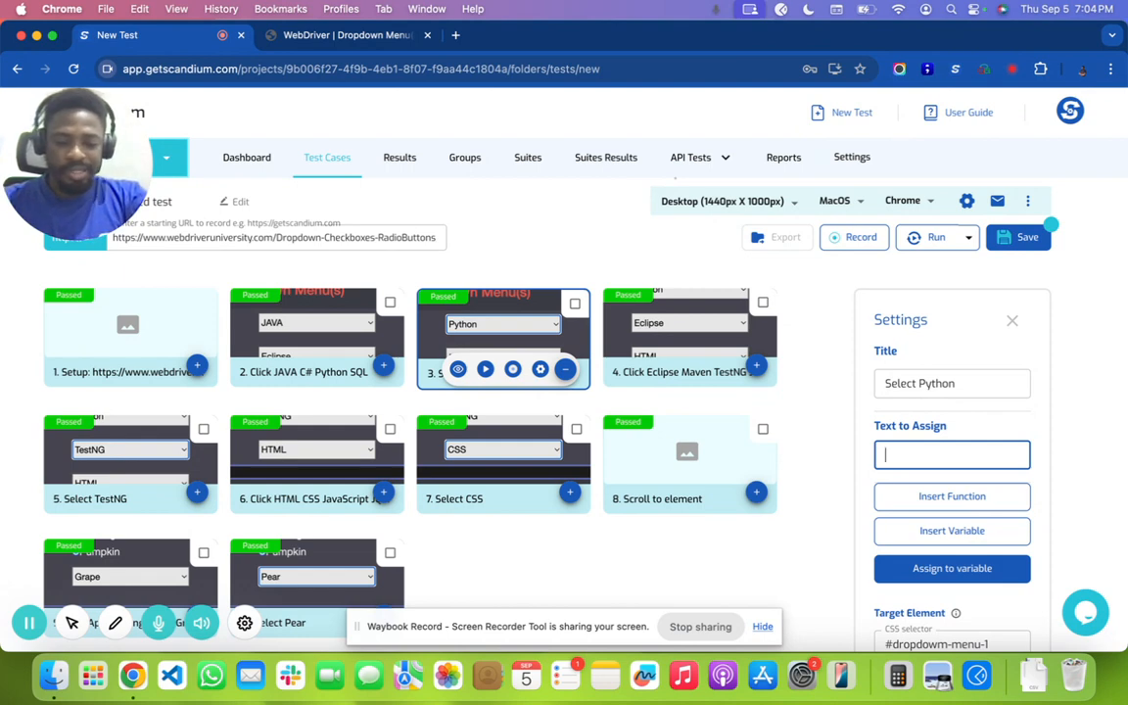
{"action": "type", "text": "Python"}
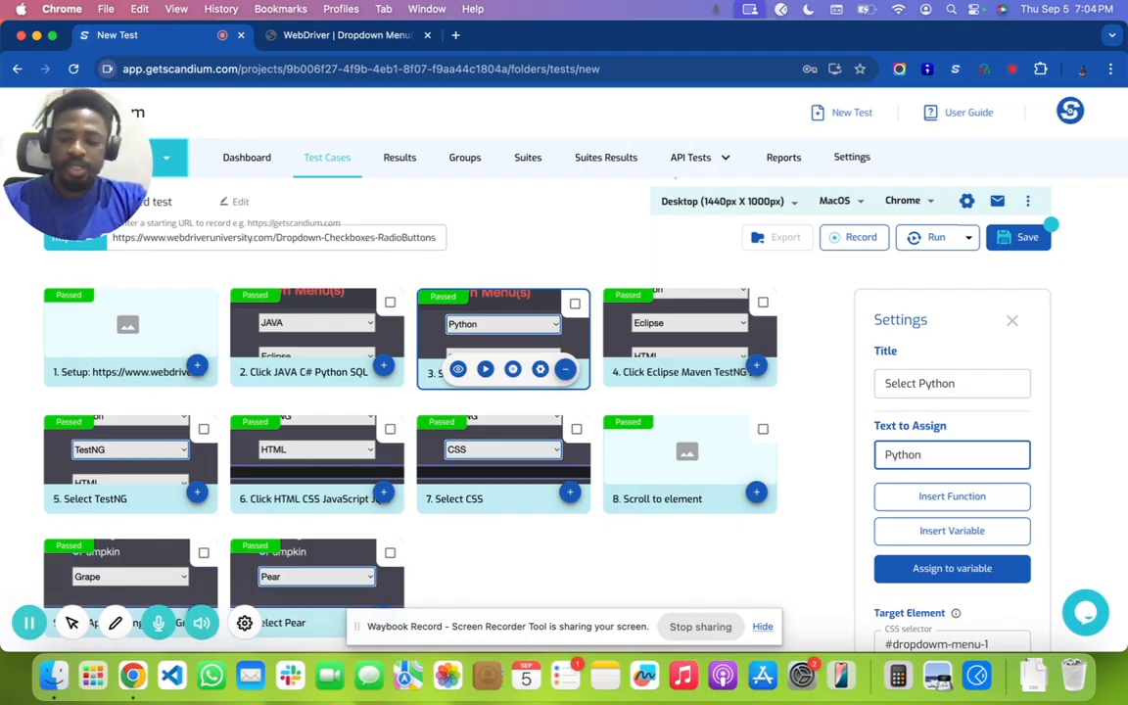
Step: Replace the Select Python step's Text to Assign with the prefix index=
{"action": "key", "text": "super+a"}
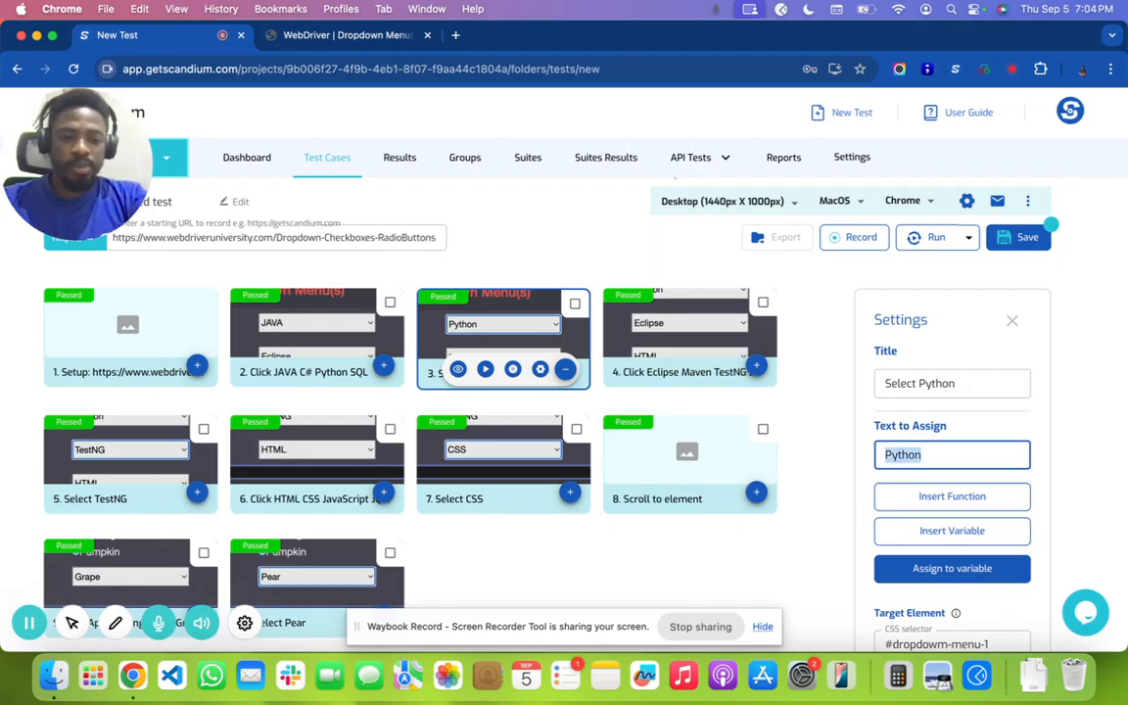
{"action": "key", "text": "BackSpace"}
{"action": "type", "text": "index"}
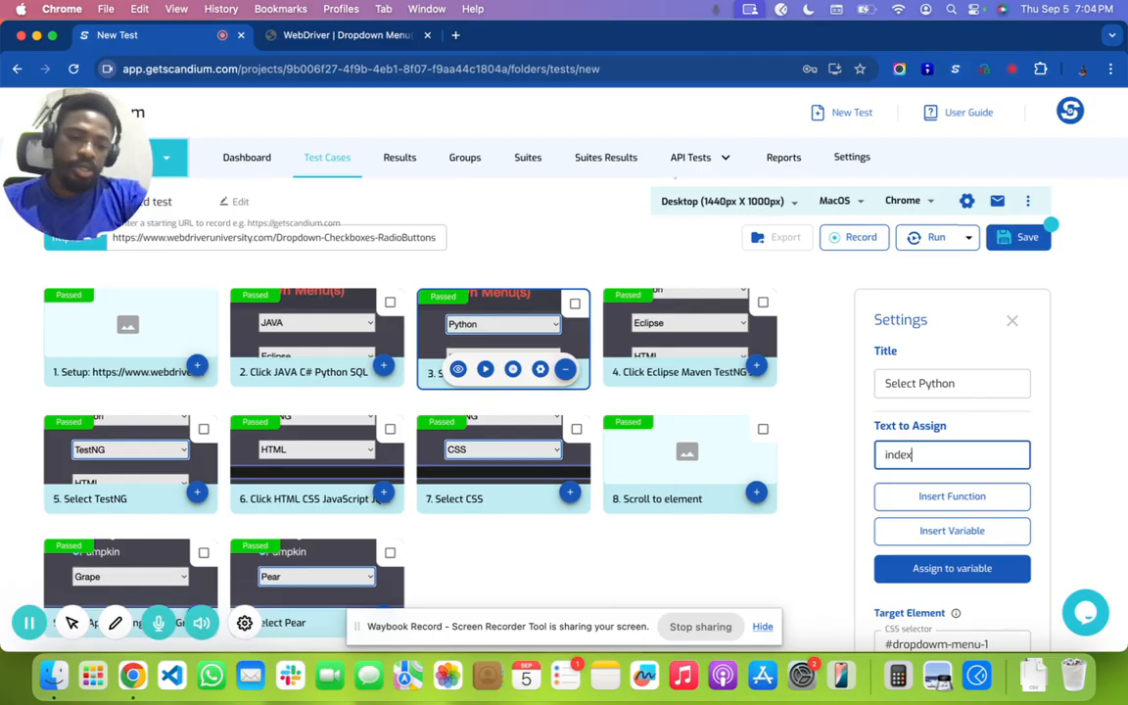
{"action": "type", "text": "="}
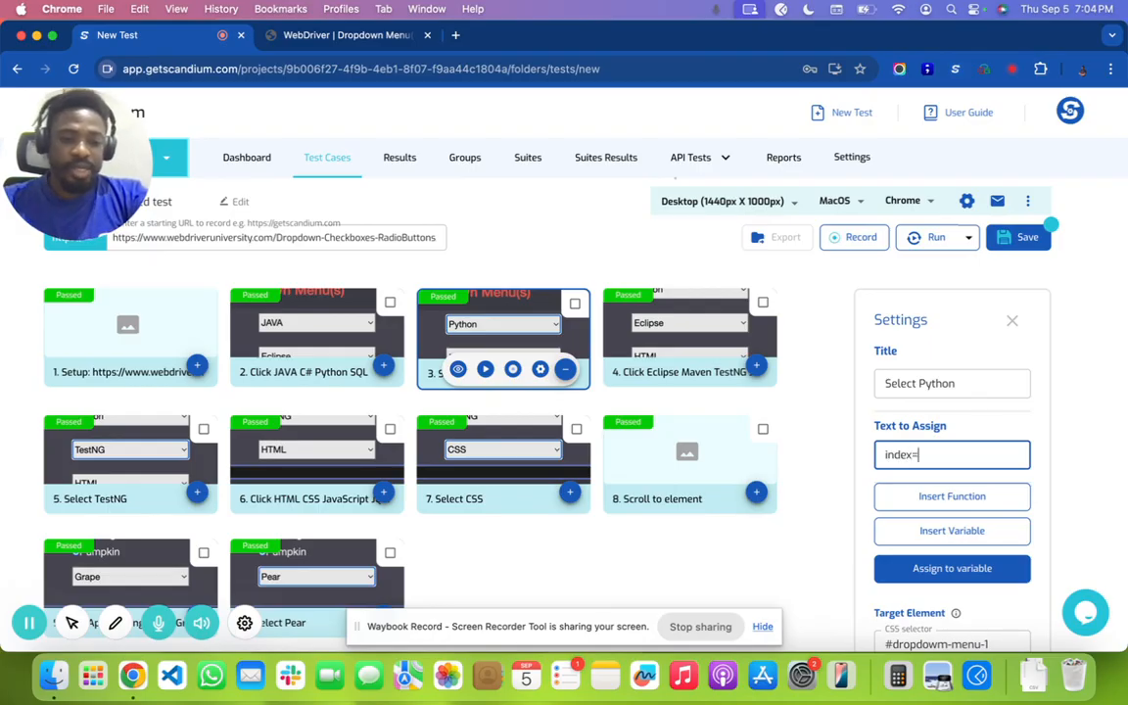
Step: Insert a Range function with minimum 1 and maximum 4 after index= in the Text to Assign
{"action": "left_click", "coordinate": [956, 497]}
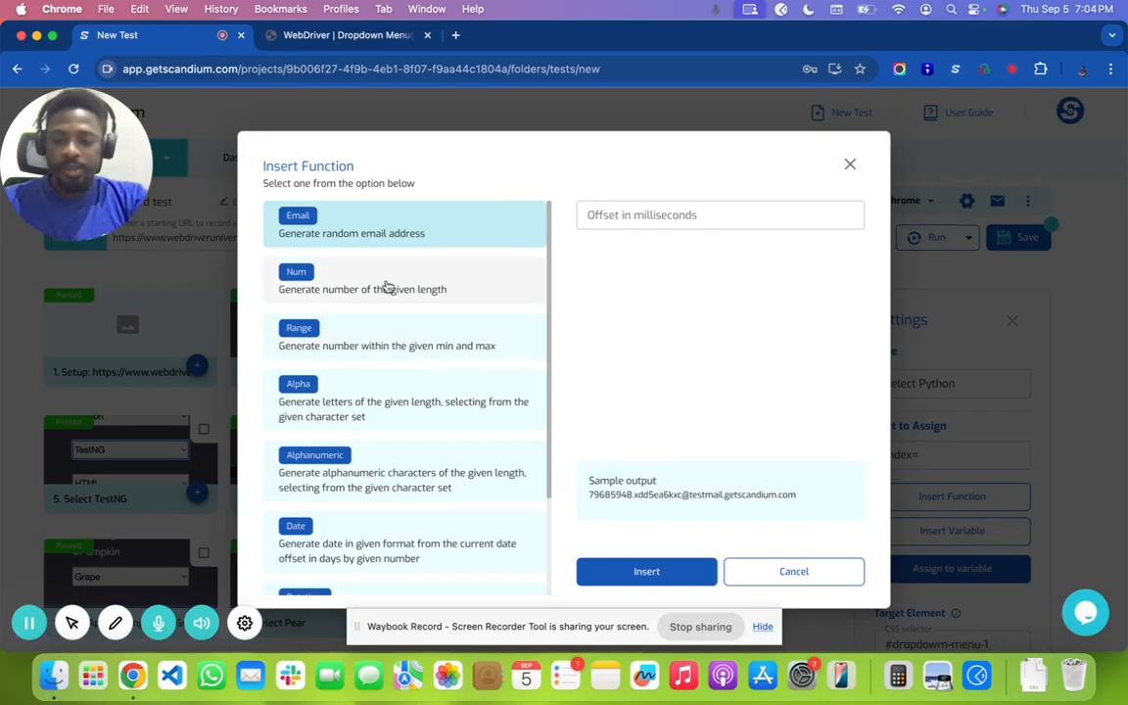
{"action": "left_click", "coordinate": [382, 291]}
{"action": "left_click", "coordinate": [614, 216]}
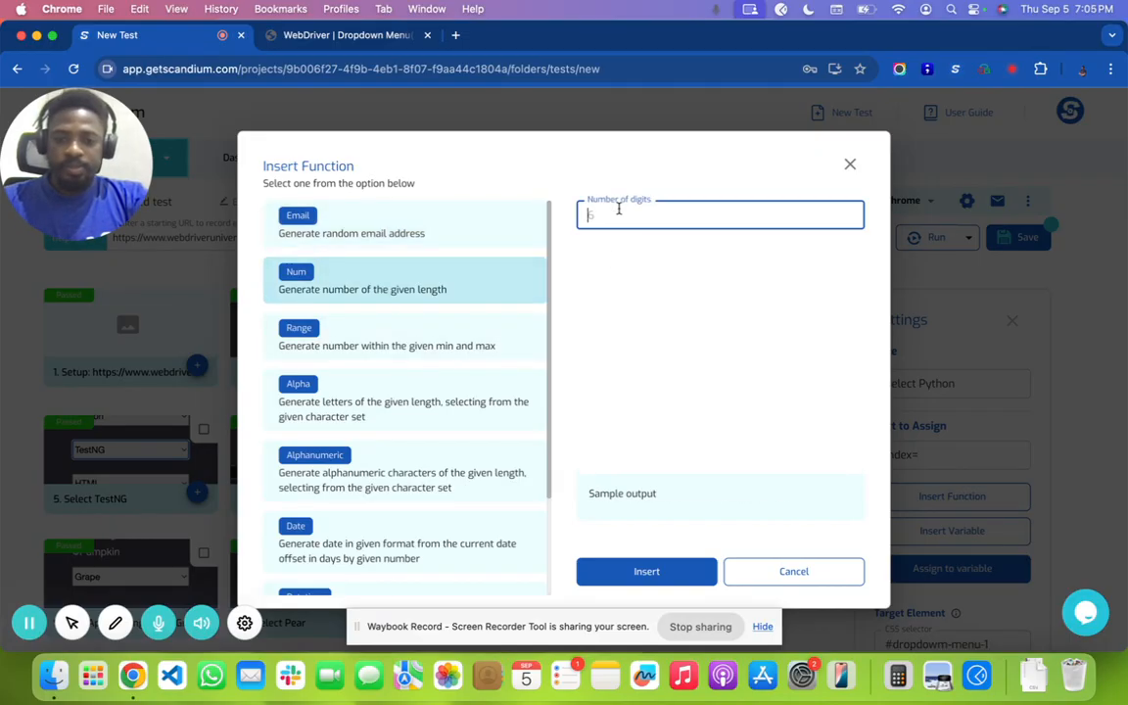
{"action": "left_click", "coordinate": [382, 346]}
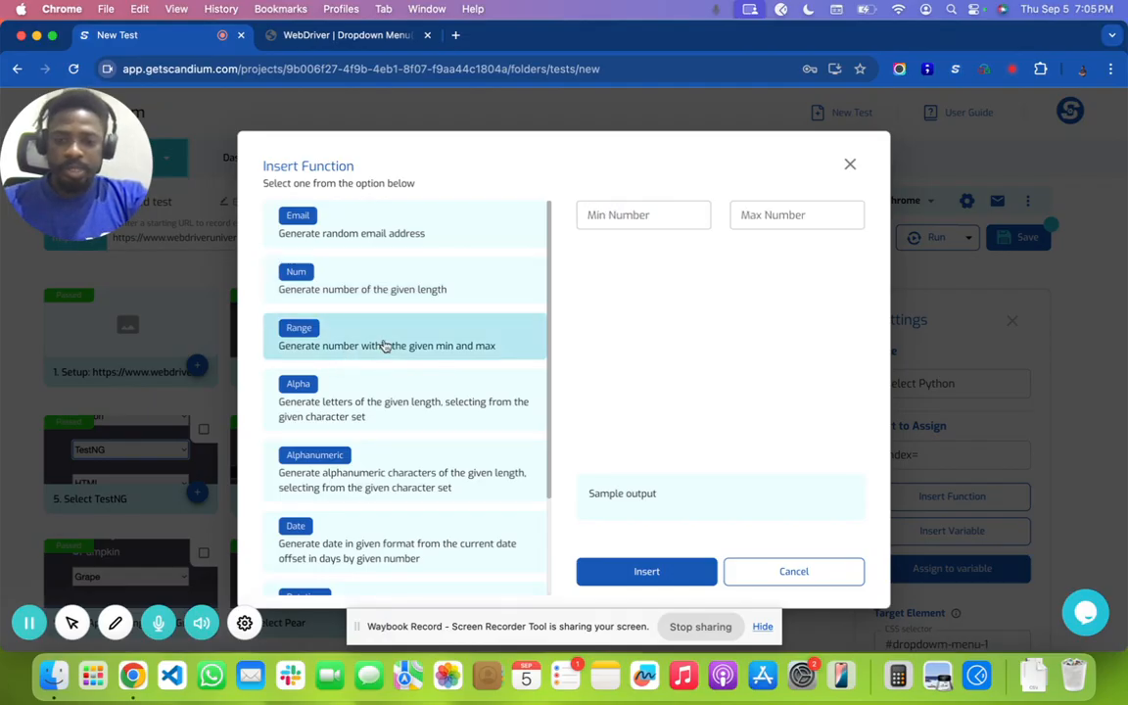
{"action": "left_click", "coordinate": [628, 217]}
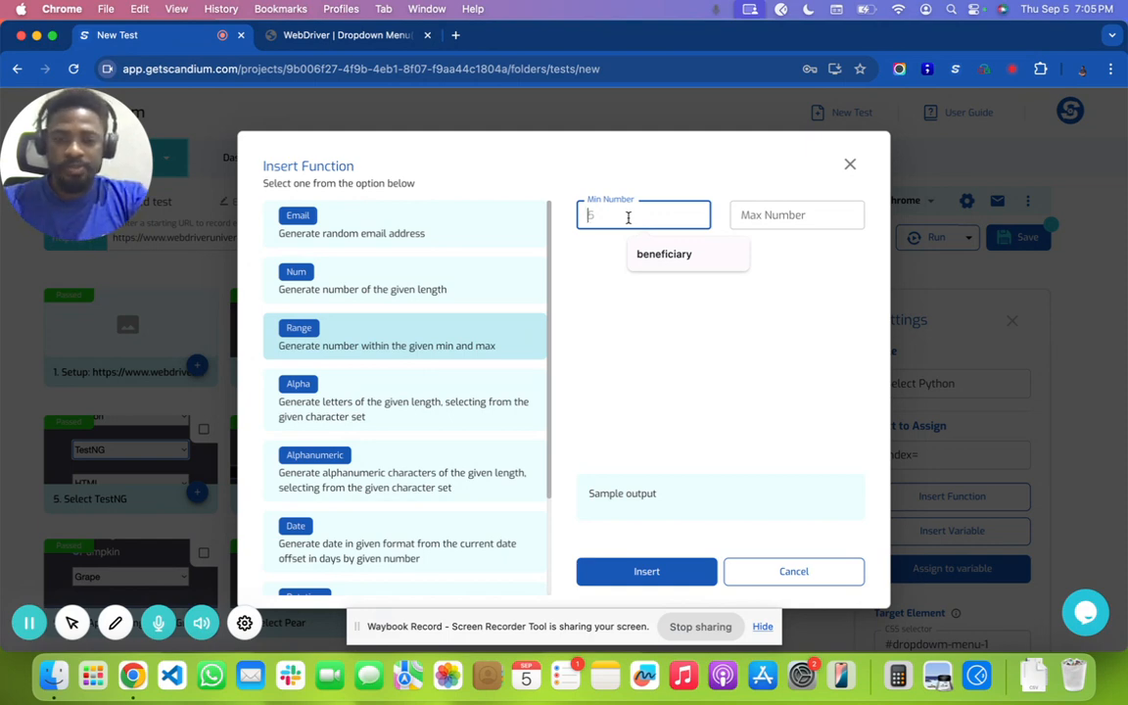
{"action": "type", "text": "1"}
{"action": "left_click", "coordinate": [802, 215]}
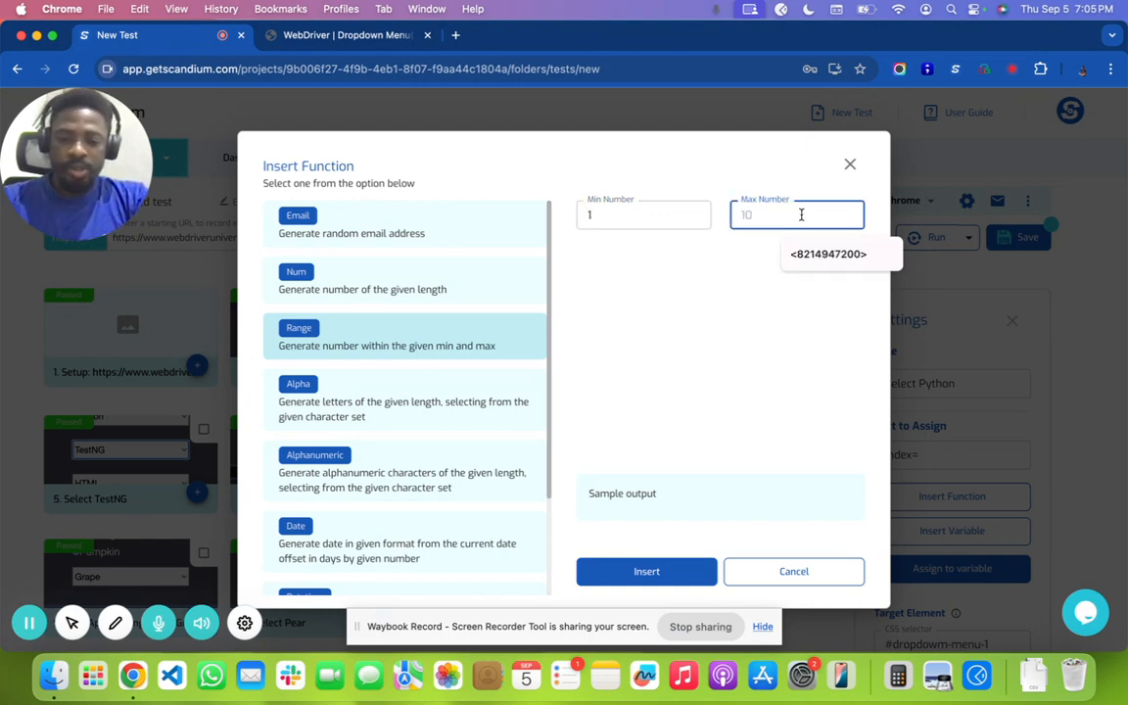
{"action": "type", "text": "4"}
{"action": "left_click", "coordinate": [646, 570]}
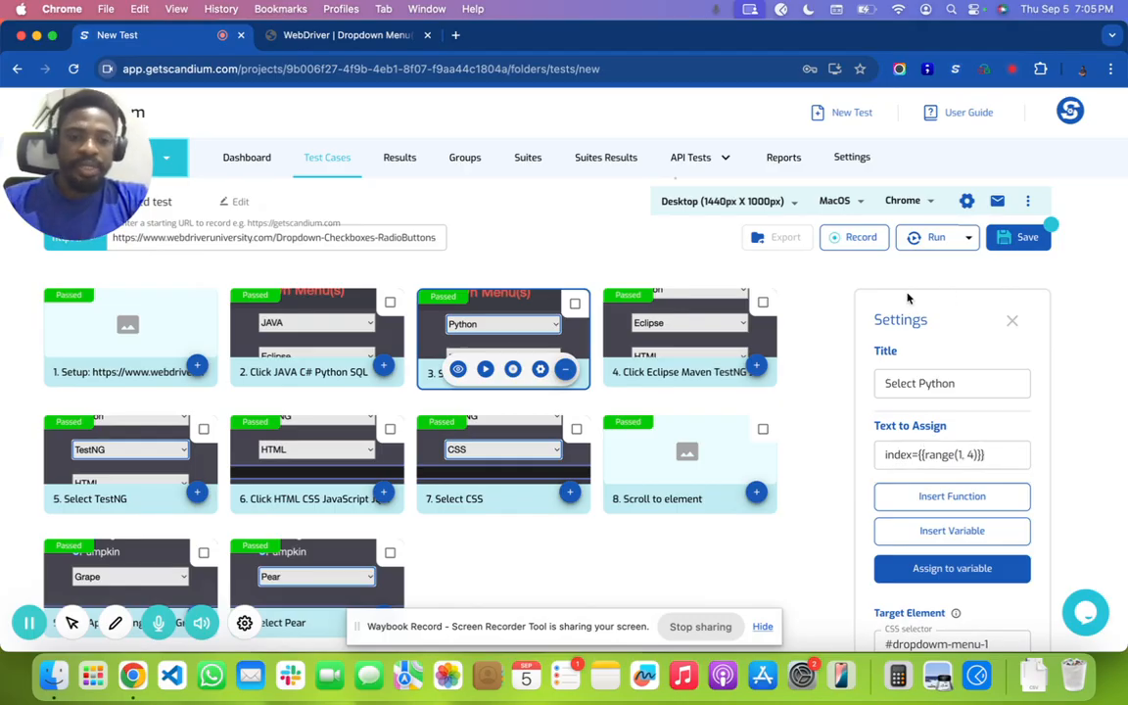
Step: Run the test twice with the range-generated index in the Select Python step
{"action": "left_click", "coordinate": [928, 238]}
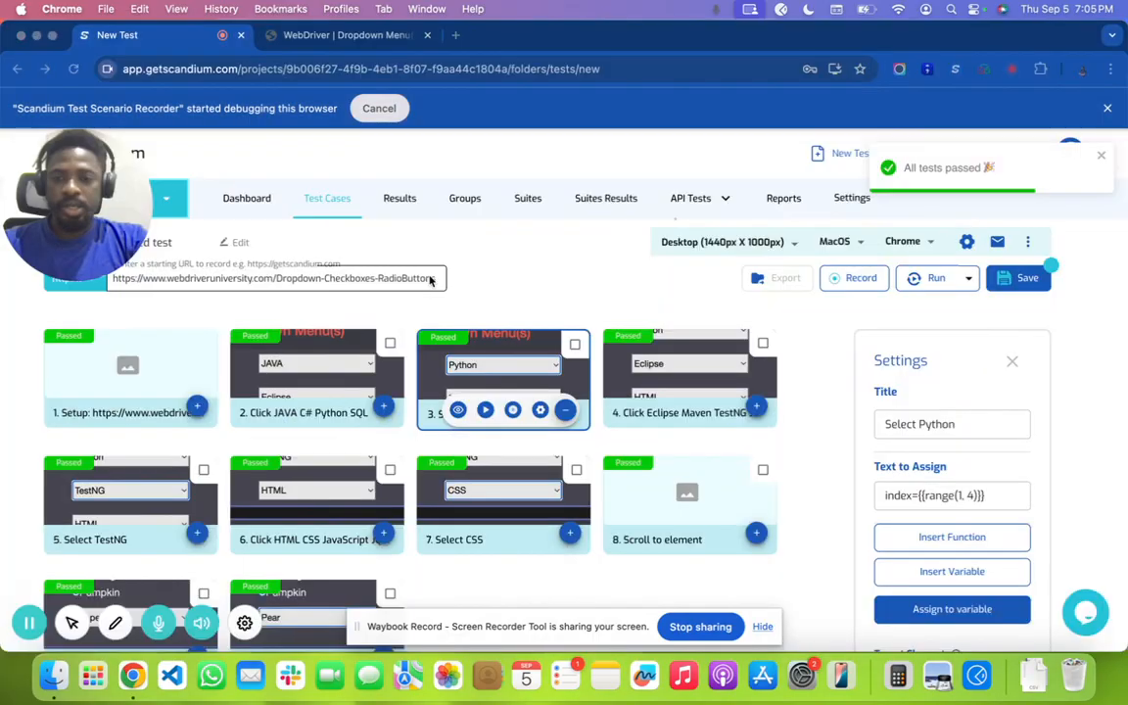
{"action": "left_click", "coordinate": [926, 279]}
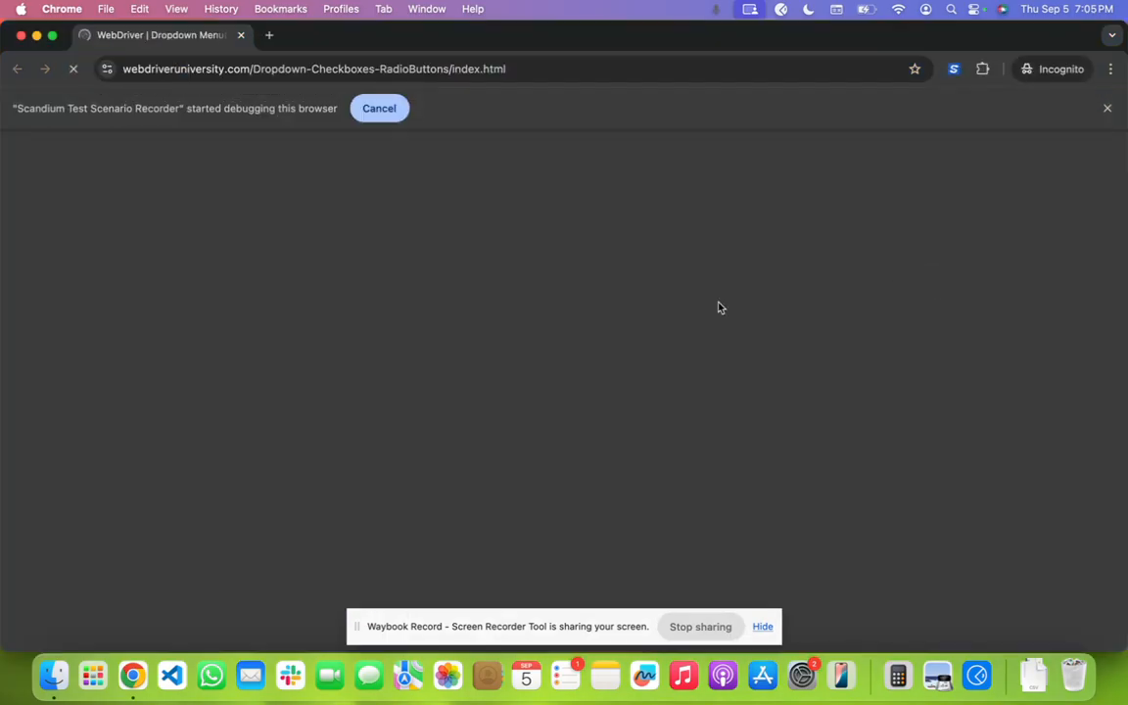